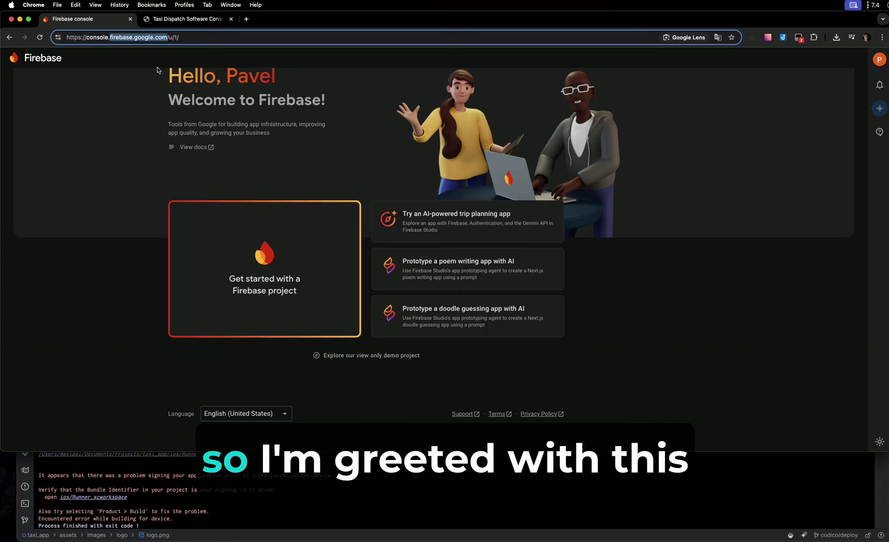
Start a new Firebase project and name it Demo
{"action": "left_click", "coordinate": [145, 84]}
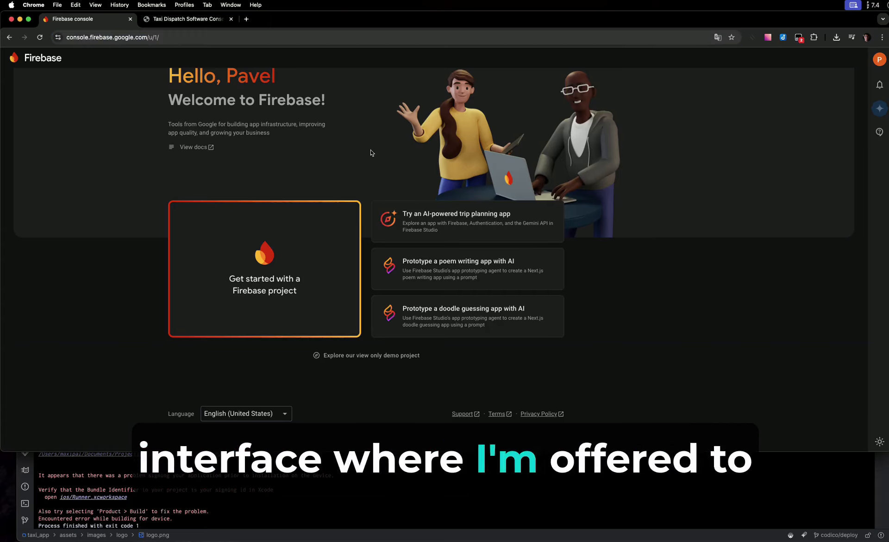
{"action": "scroll", "coordinate": [383, 163], "scroll_direction": "up", "scroll_amount": 2}
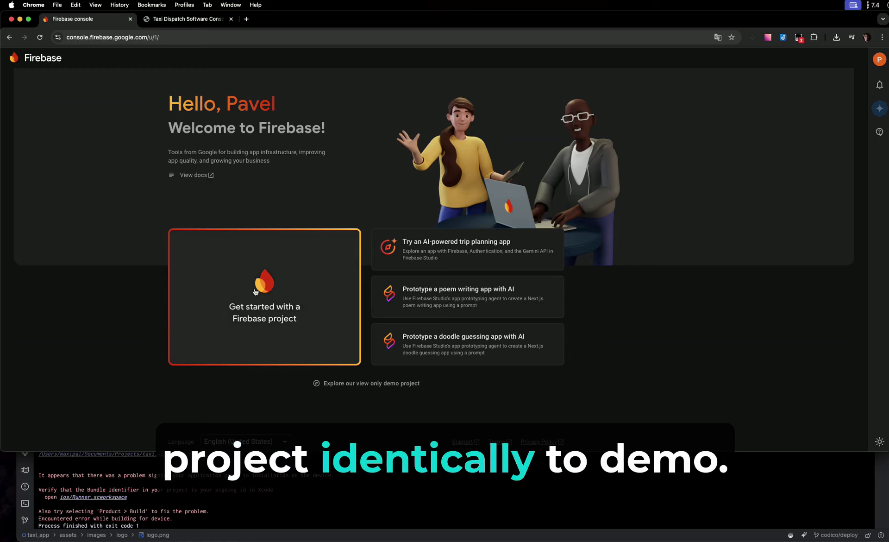
{"action": "left_click", "coordinate": [281, 284]}
{"action": "left_click", "coordinate": [227, 223]}
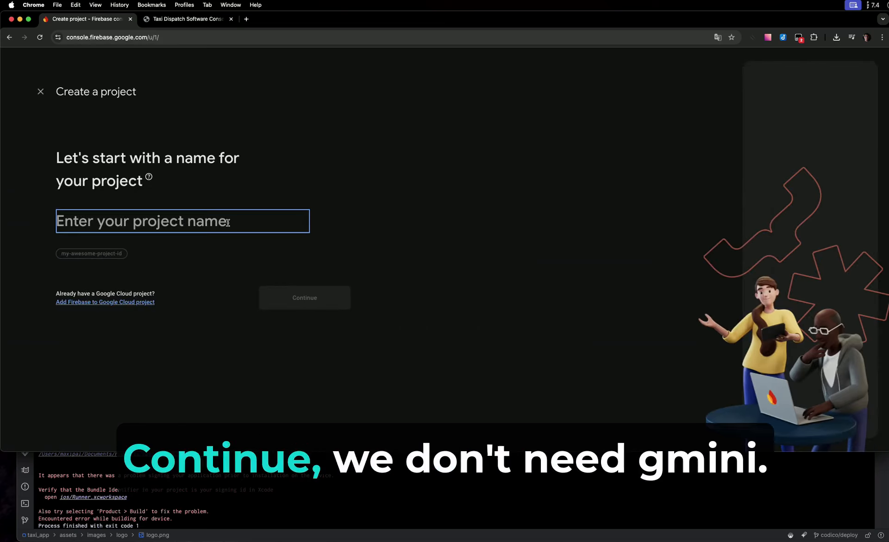
{"action": "type", "text": "Demo"}
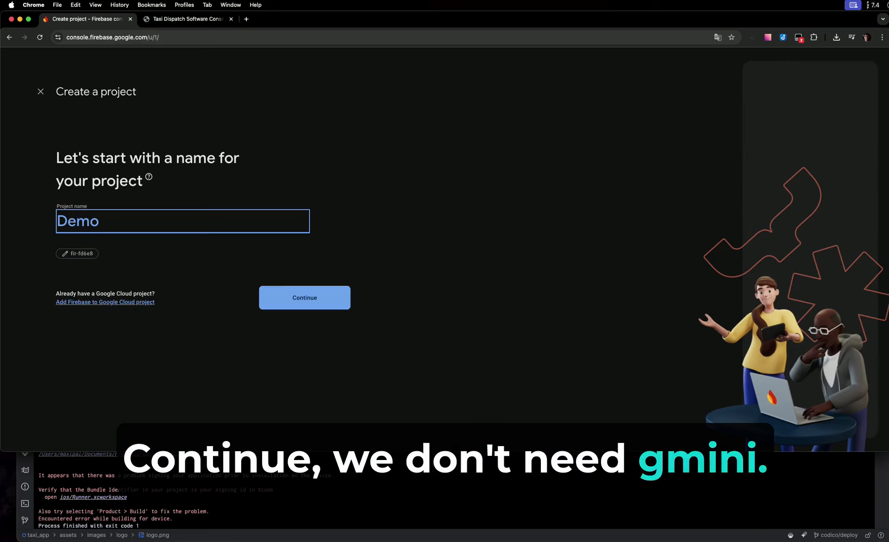
{"action": "left_click", "coordinate": [295, 294]}
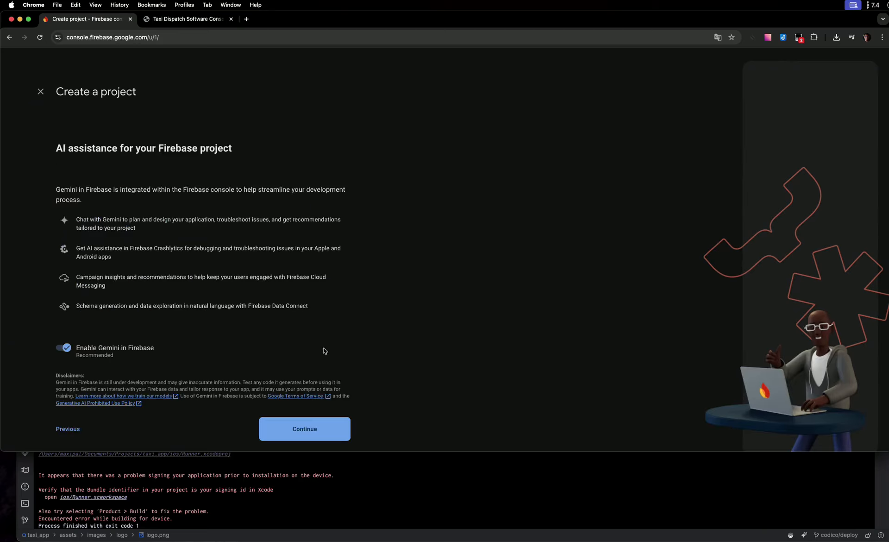
Create the Demo project with Gemini left enabled and Google Analytics turned off, and open its overview
{"action": "left_click", "coordinate": [304, 427]}
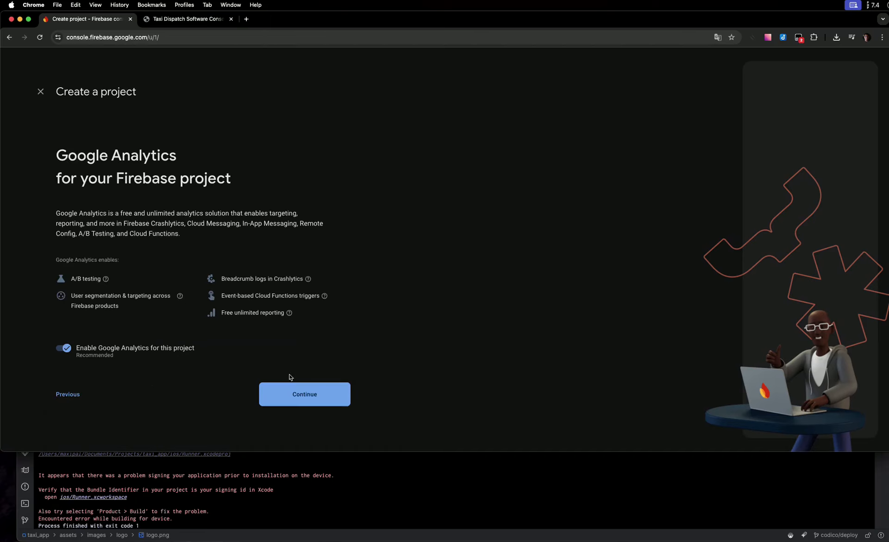
{"action": "left_click", "coordinate": [141, 354]}
{"action": "left_click", "coordinate": [281, 392]}
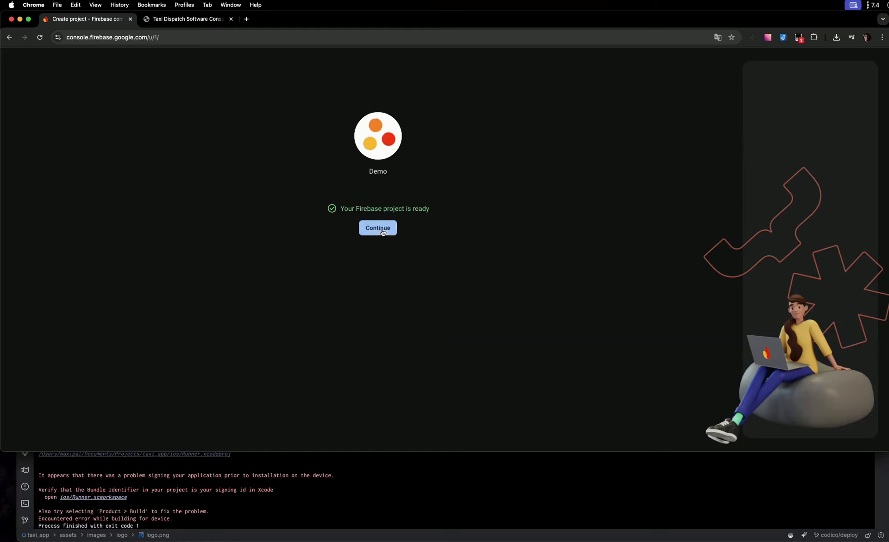
{"action": "left_click", "coordinate": [382, 232]}
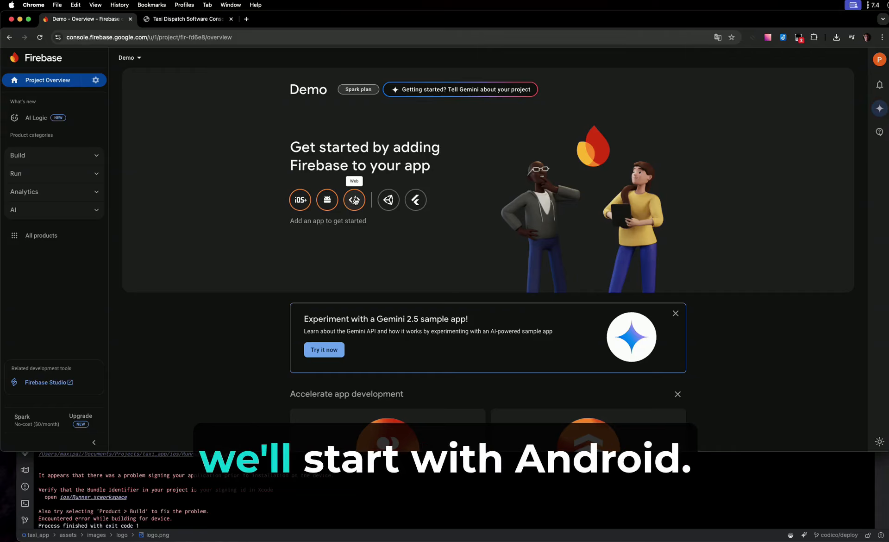
Register an Android app in the project with package name io.codico.demo and nickname Demo App
{"action": "left_click", "coordinate": [327, 201]}
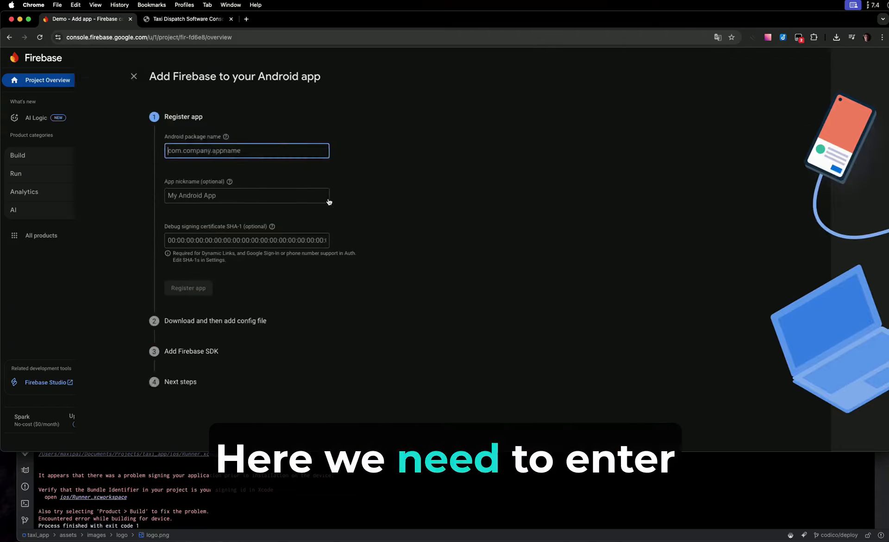
{"action": "left_click", "coordinate": [196, 155]}
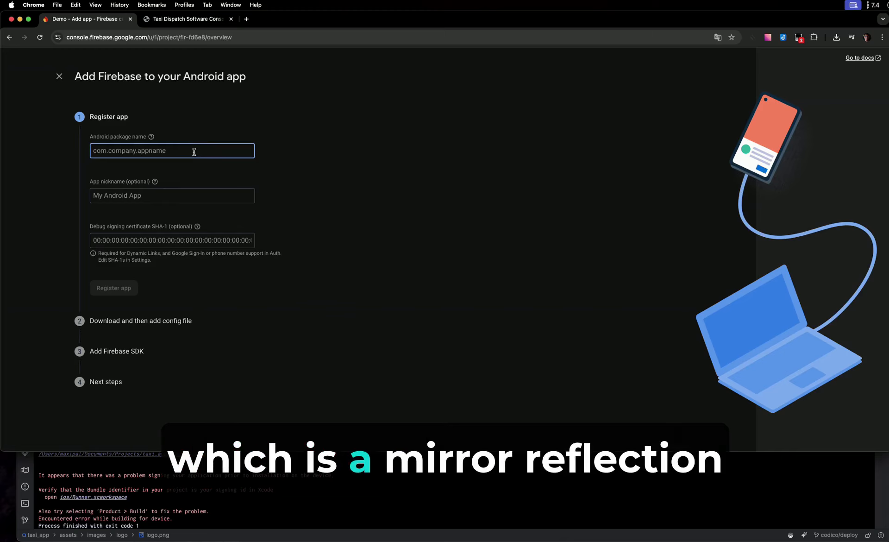
{"action": "mouse_move", "coordinate": [151, 136]}
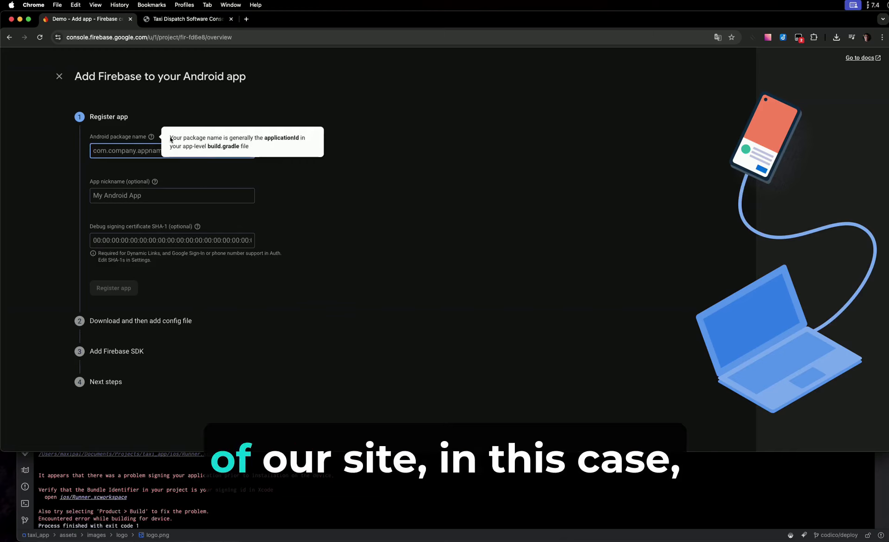
{"action": "left_click", "coordinate": [200, 21]}
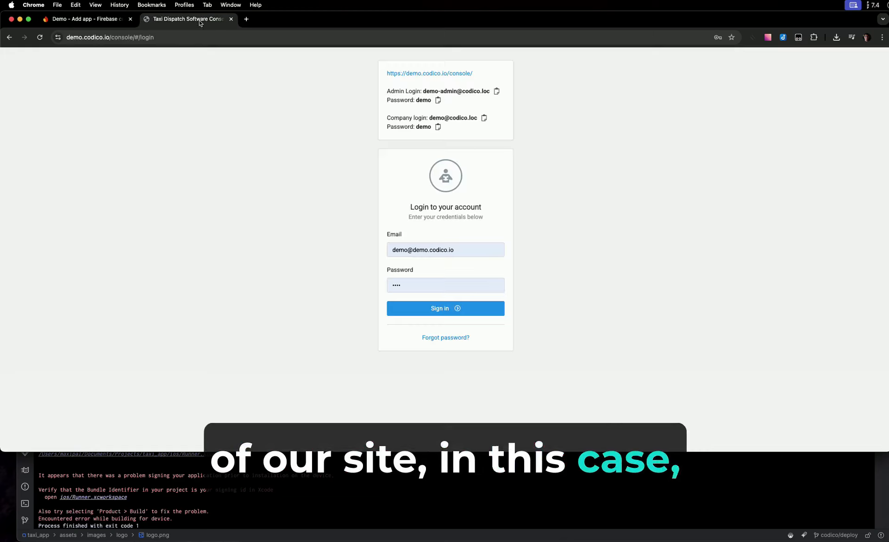
{"action": "left_click", "coordinate": [108, 21]}
{"action": "type", "text": "io.co"}
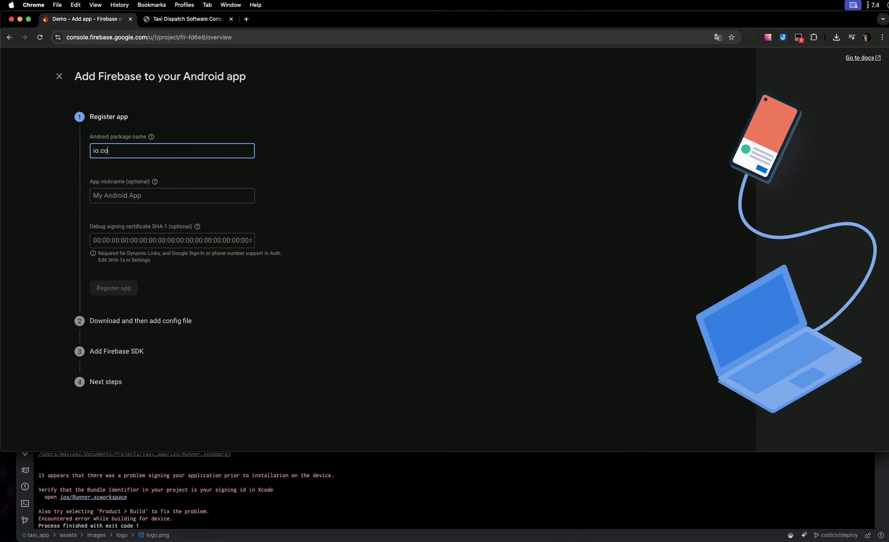
{"action": "type", "text": "dico.demo"}
{"action": "left_click", "coordinate": [153, 196]}
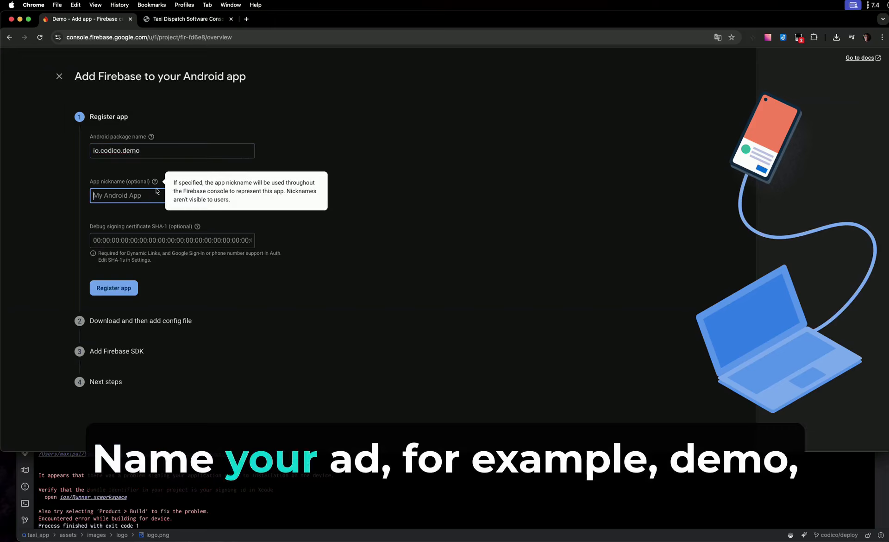
{"action": "type", "text": "Demo App"}
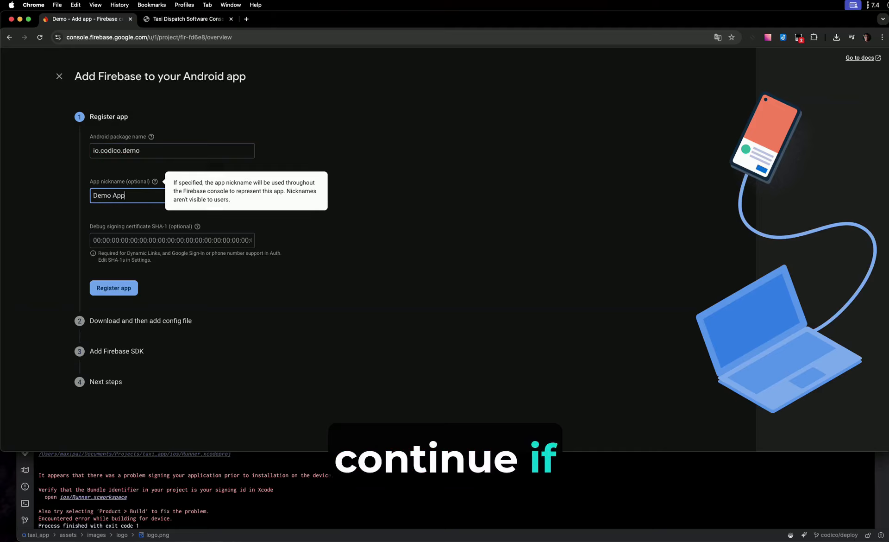
{"action": "left_click", "coordinate": [114, 287]}
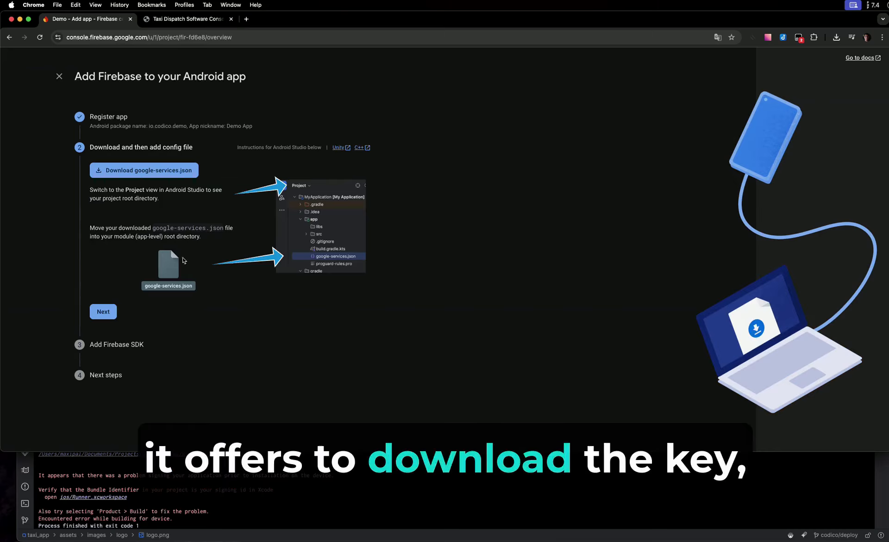
Skip the config file download and Firebase SDK instructions of the Android setup and return to the project overview
{"action": "left_click", "coordinate": [95, 315]}
{"action": "scroll", "coordinate": [146, 321], "scroll_direction": "down", "scroll_amount": 5}
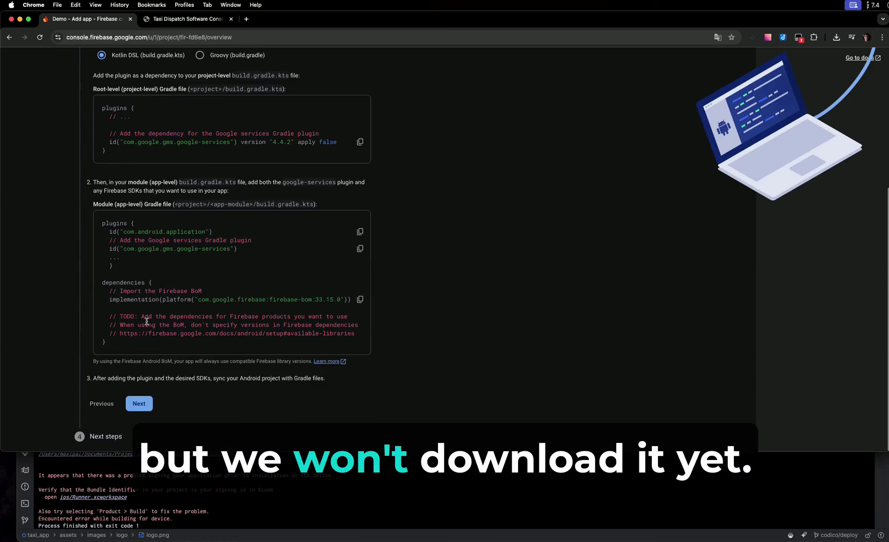
{"action": "left_click", "coordinate": [141, 401]}
{"action": "left_click", "coordinate": [154, 311]}
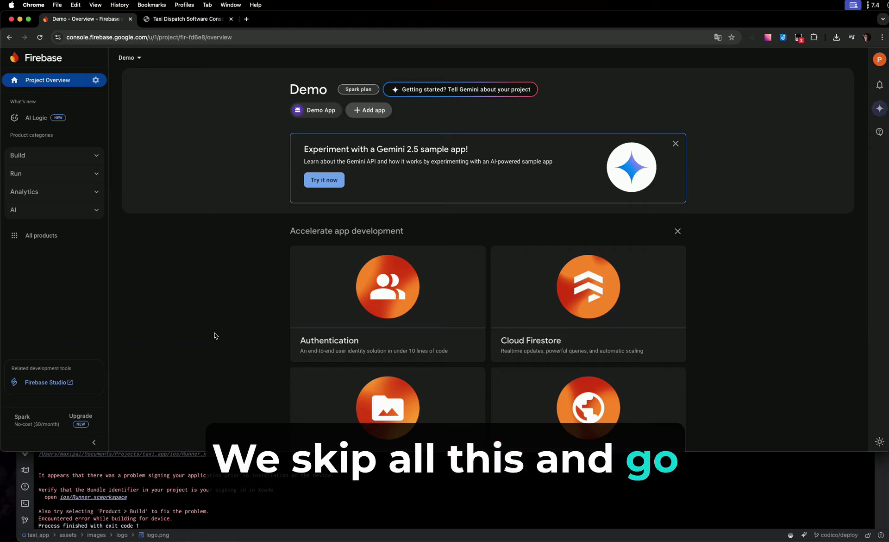
View the Demo App's settings and start setting up Authentication for the project
{"action": "left_click", "coordinate": [319, 112]}
{"action": "left_click", "coordinate": [367, 117]}
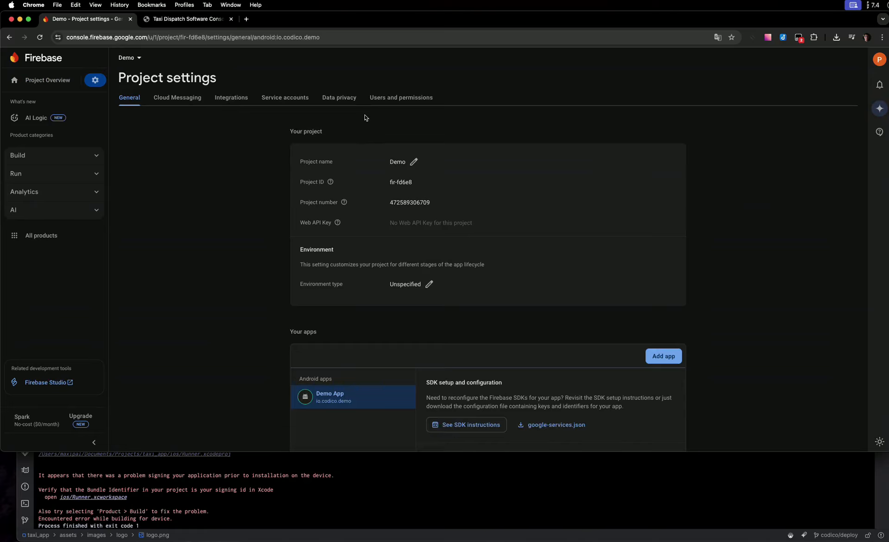
{"action": "left_click", "coordinate": [94, 155]}
{"action": "left_click", "coordinate": [69, 199]}
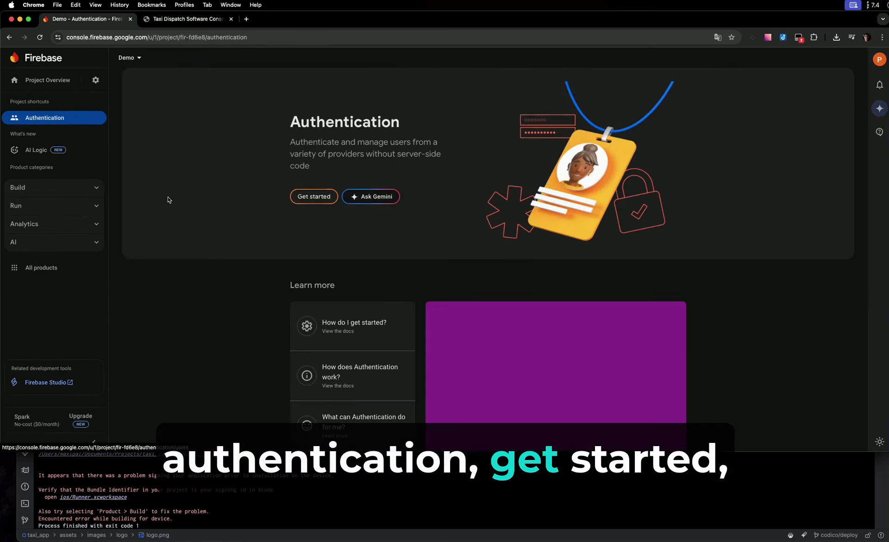
{"action": "left_click", "coordinate": [315, 198]}
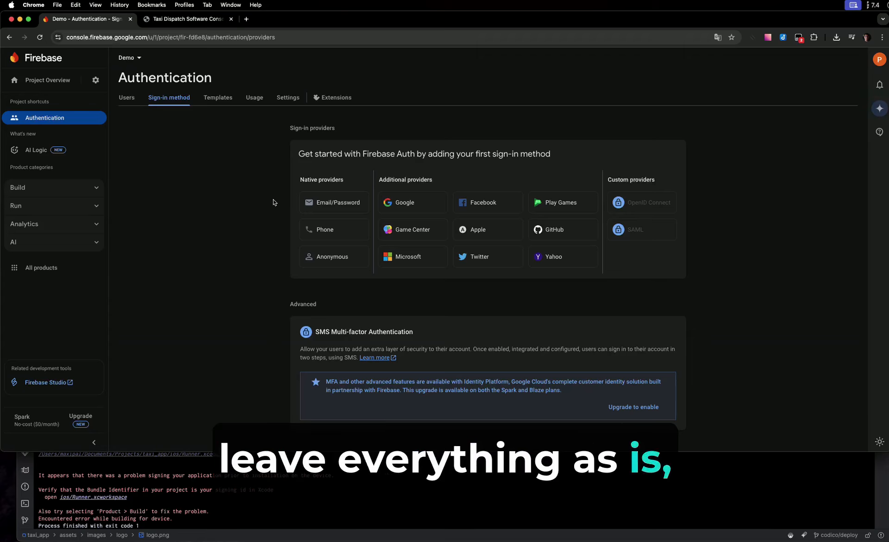
Enable Google as a sign-in provider with the account's e-mail as support email, and dismiss the configuration file prompt
{"action": "left_click", "coordinate": [411, 202]}
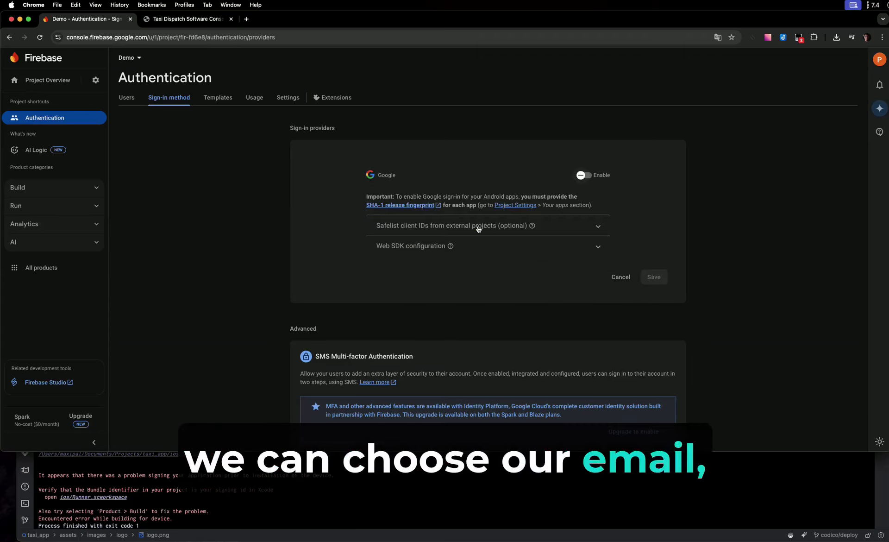
{"action": "left_click", "coordinate": [584, 175]}
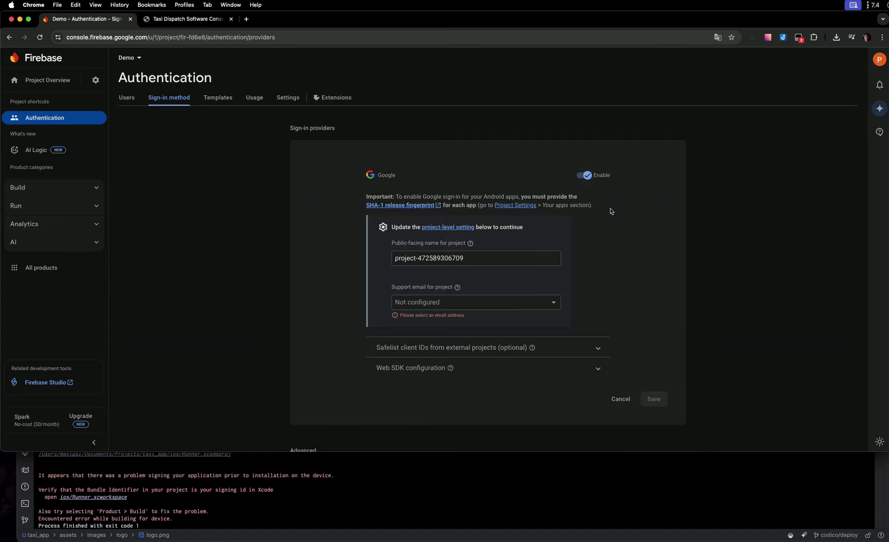
{"action": "left_click", "coordinate": [552, 303]}
{"action": "left_click", "coordinate": [487, 322]}
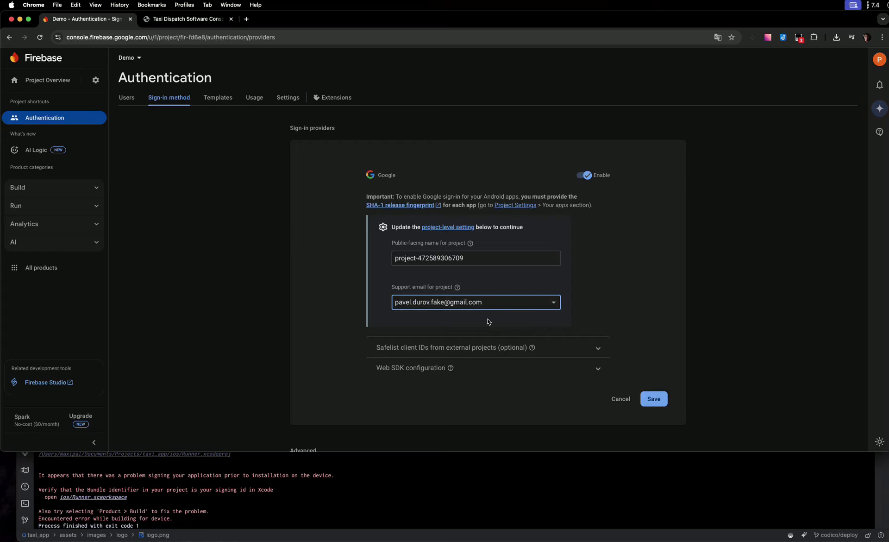
{"action": "left_click", "coordinate": [657, 398]}
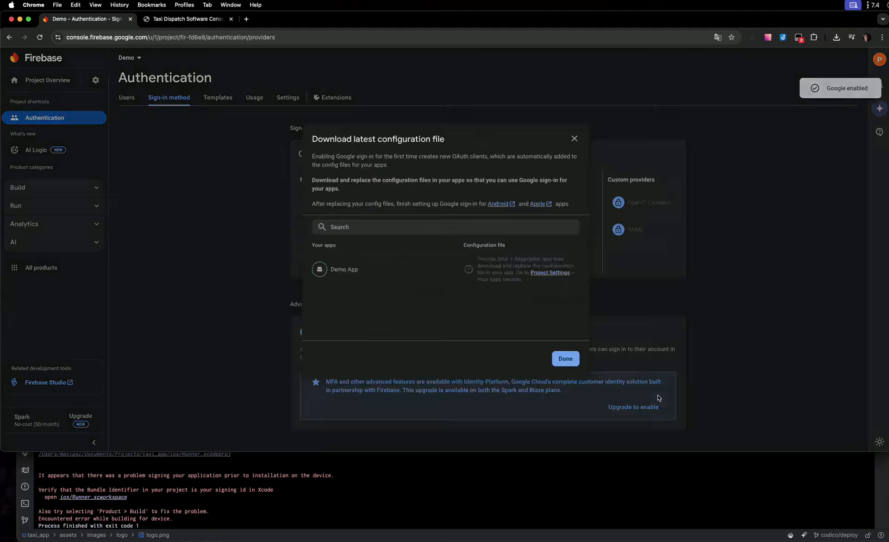
{"action": "left_click", "coordinate": [567, 361]}
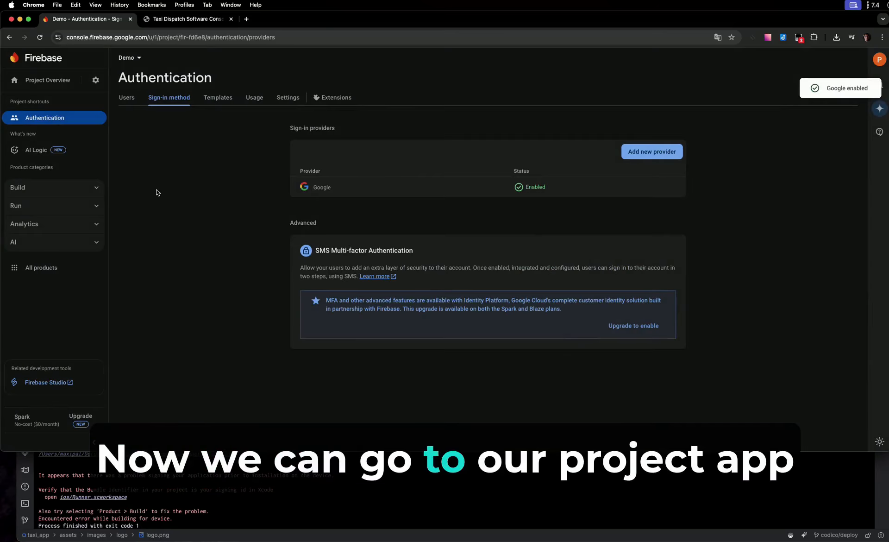
Download the Demo App's google-services.json from its project settings and save it in the Downloads folder
{"action": "left_click", "coordinate": [70, 81]}
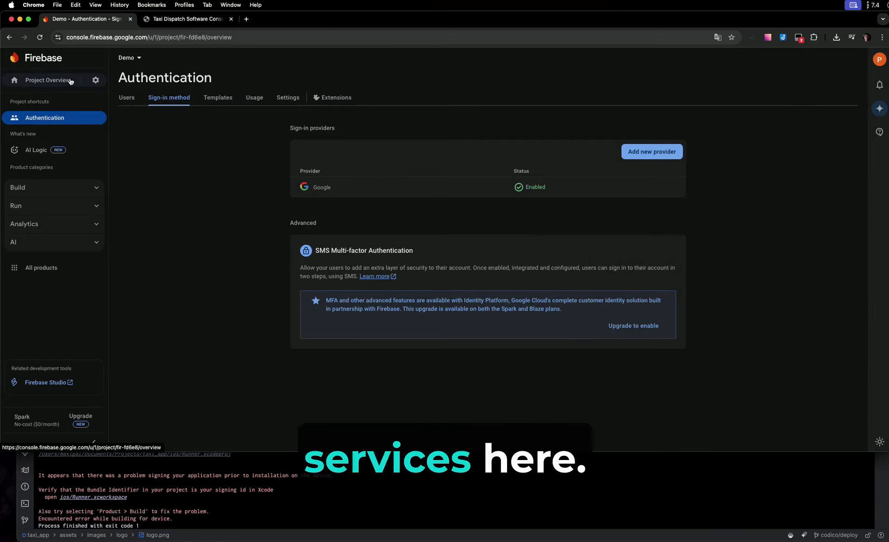
{"action": "left_click", "coordinate": [318, 108]}
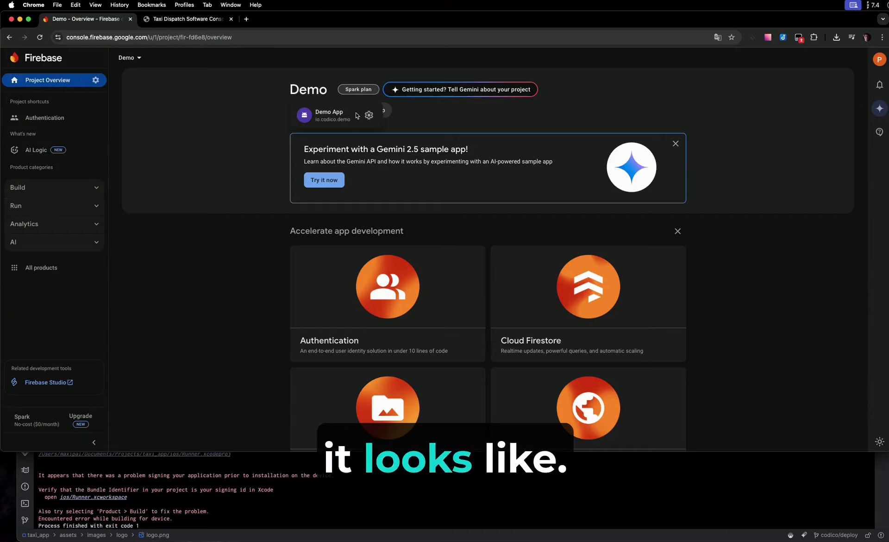
{"action": "scroll", "coordinate": [394, 133], "scroll_direction": "down", "scroll_amount": 1}
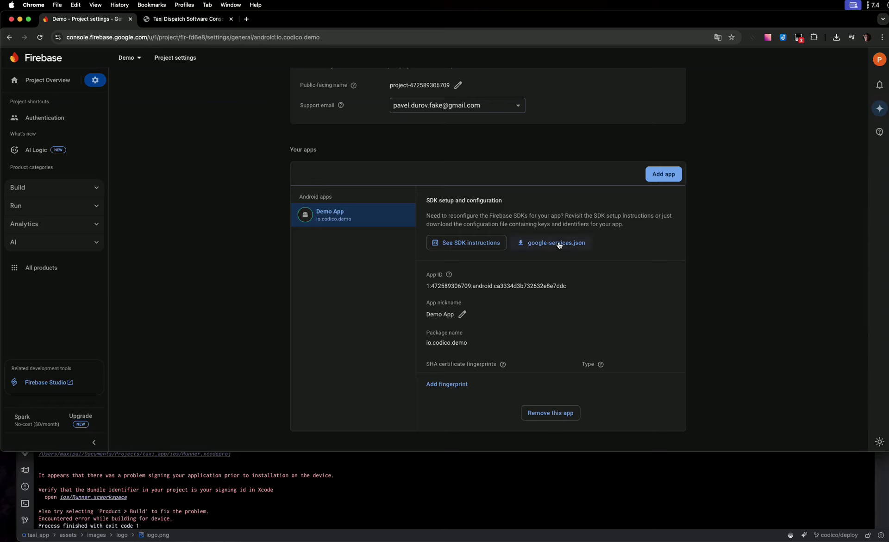
{"action": "left_click", "coordinate": [559, 245]}
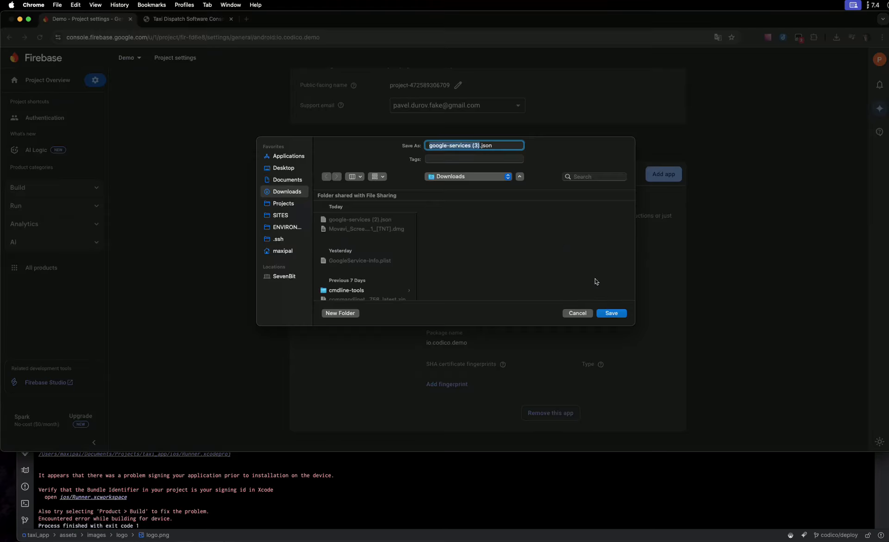
{"action": "left_click", "coordinate": [615, 312]}
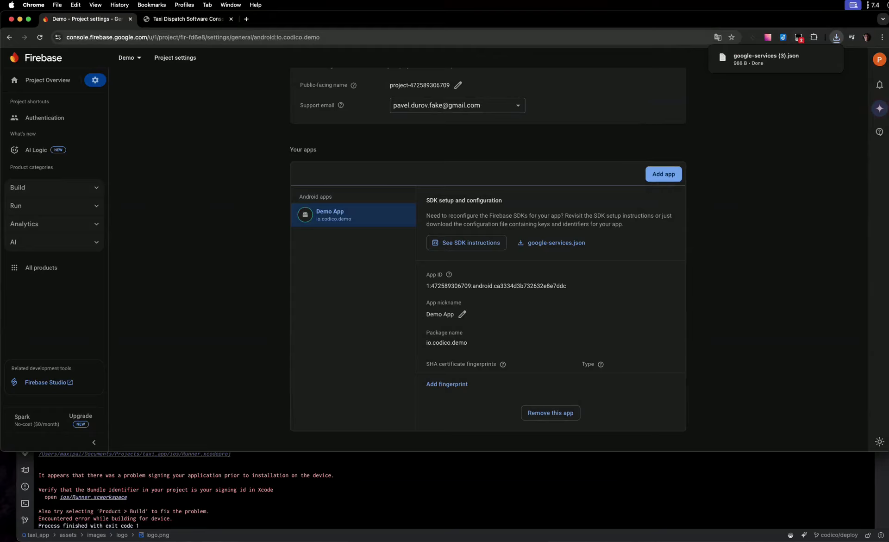
Open the downloaded google-services file in Sublime Text and examine its OAuth client section and package name
{"action": "left_click", "coordinate": [9, 159]}
{"action": "double_click", "coordinate": [175, 27]}
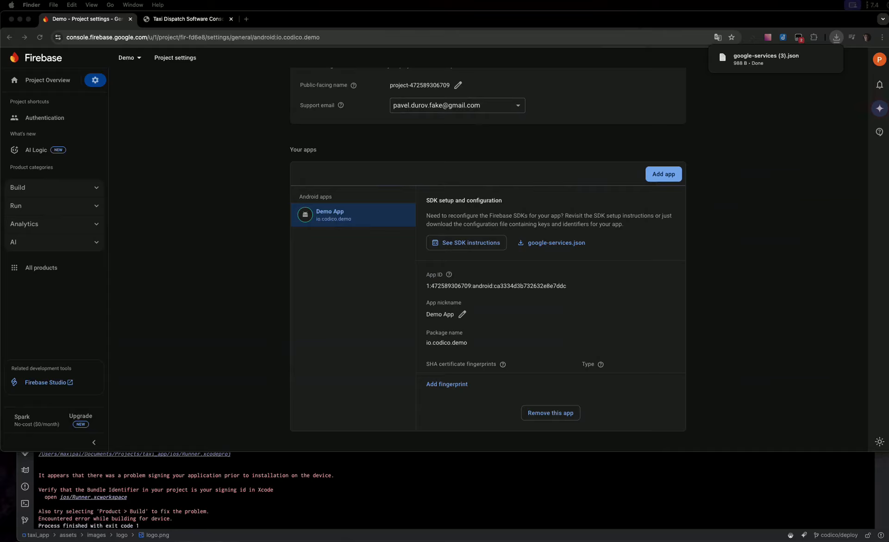
{"action": "left_click_drag", "start_coordinate": [229, 244], "coordinate": [240, 46]}
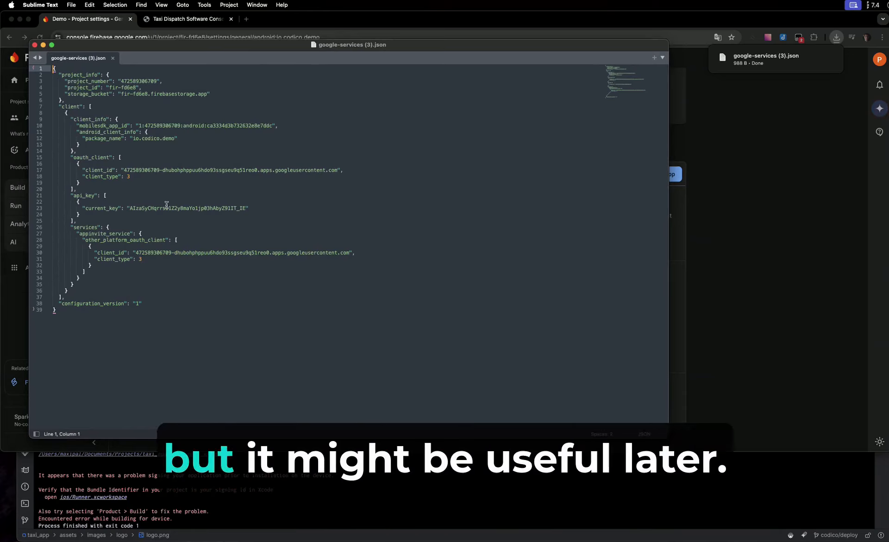
{"action": "left_click_drag", "start_coordinate": [82, 240], "coordinate": [199, 271]}
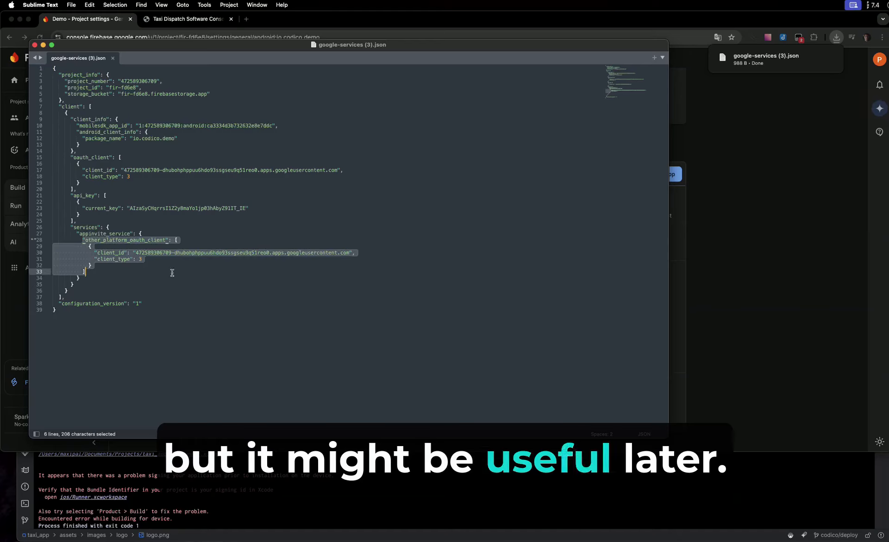
{"action": "left_click", "coordinate": [198, 272]}
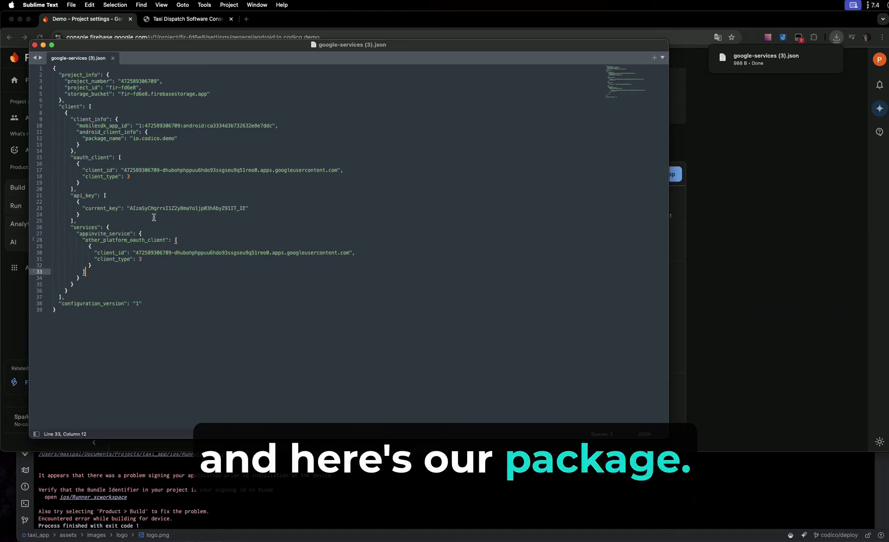
Examine the API key and package name in the Demo App's google-services file, and close the file
{"action": "double_click", "coordinate": [171, 208]}
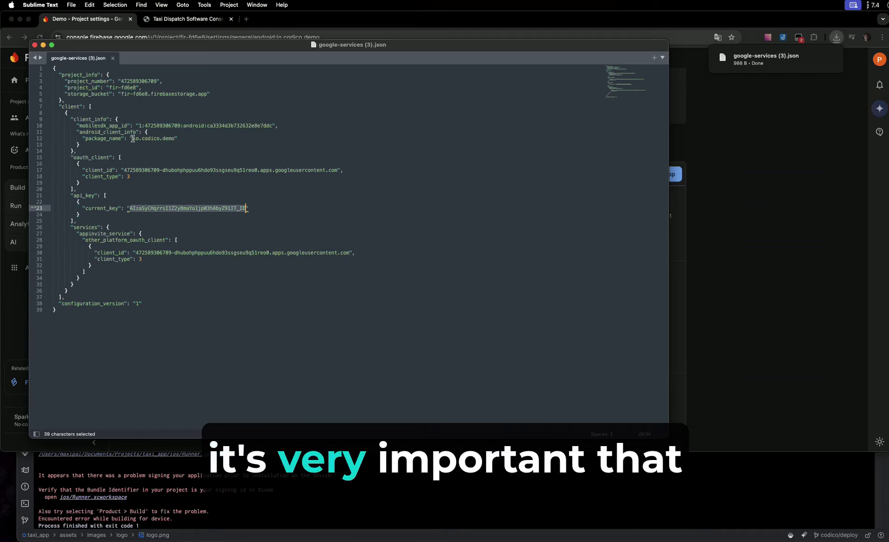
{"action": "left_click_drag", "start_coordinate": [132, 138], "coordinate": [174, 139]}
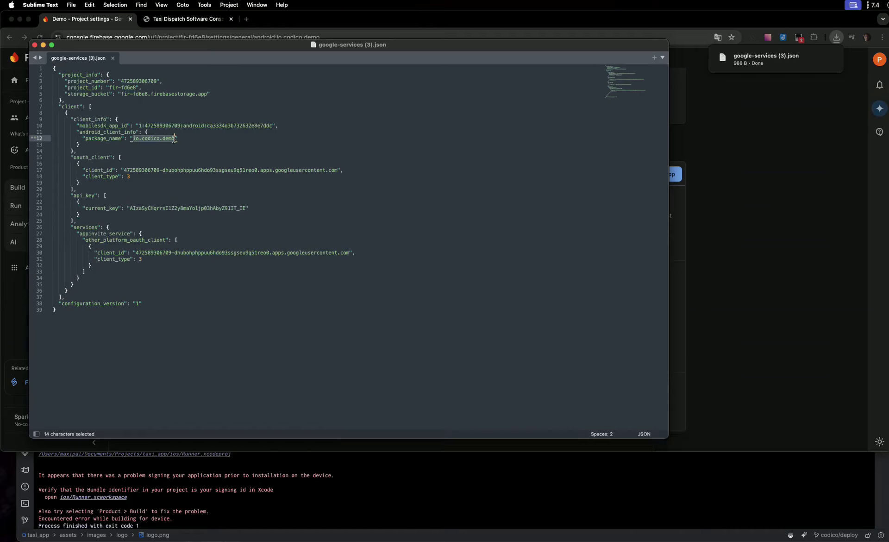
{"action": "left_click", "coordinate": [136, 139]}
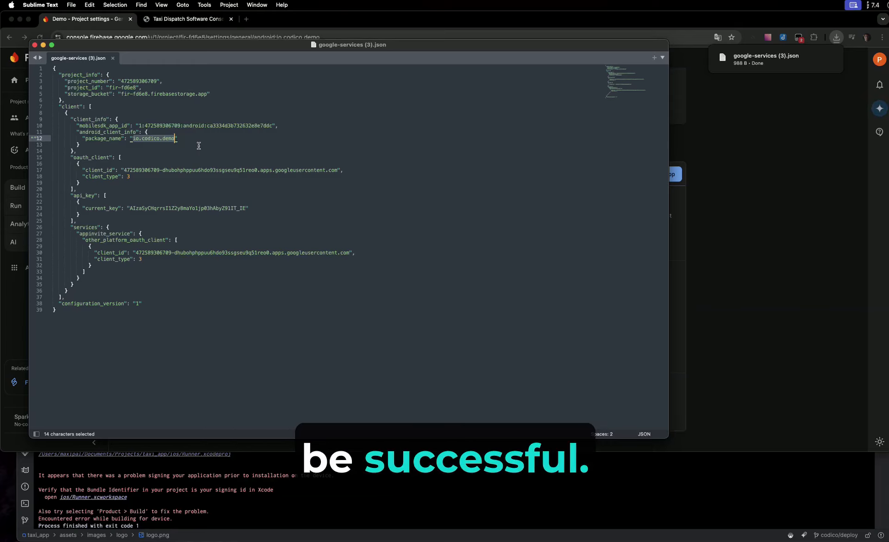
{"action": "left_click", "coordinate": [113, 58]}
Register another Android app in the Demo project with package name io.codico.demo_driver and nickname Demo App Driver
{"action": "scroll", "coordinate": [199, 111], "scroll_direction": "up", "scroll_amount": 2}
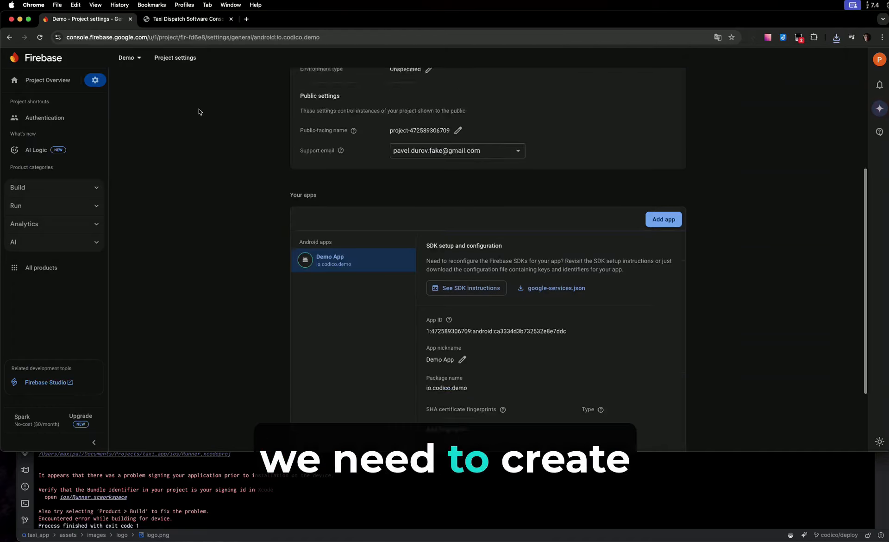
{"action": "scroll", "coordinate": [200, 112], "scroll_direction": "up", "scroll_amount": 5}
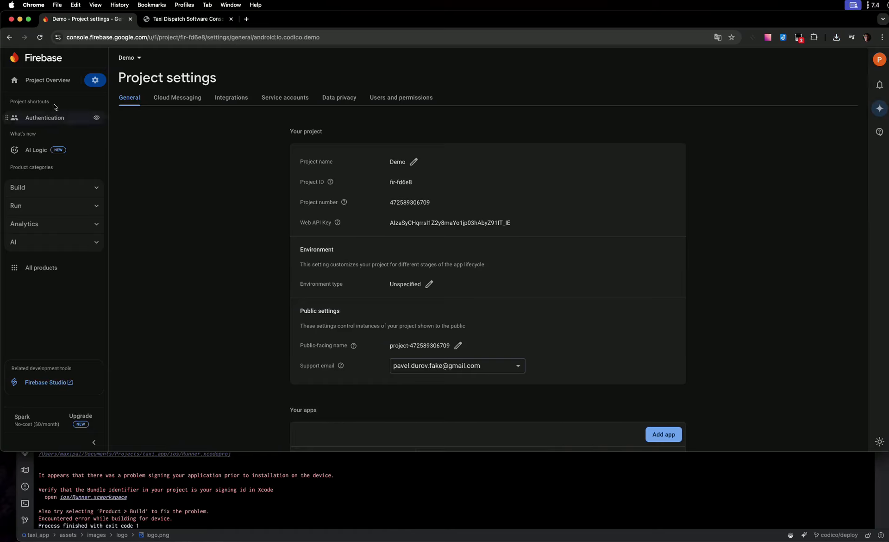
{"action": "left_click", "coordinate": [54, 82]}
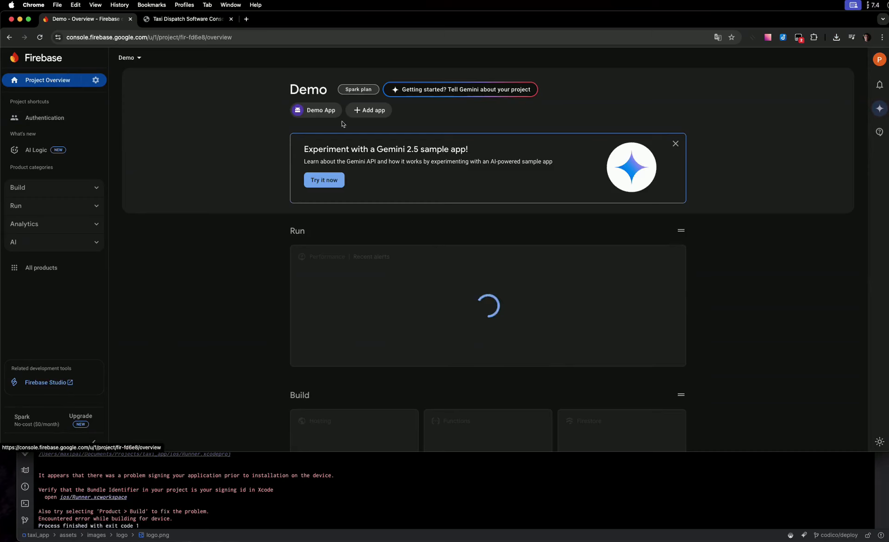
{"action": "left_click", "coordinate": [368, 110]}
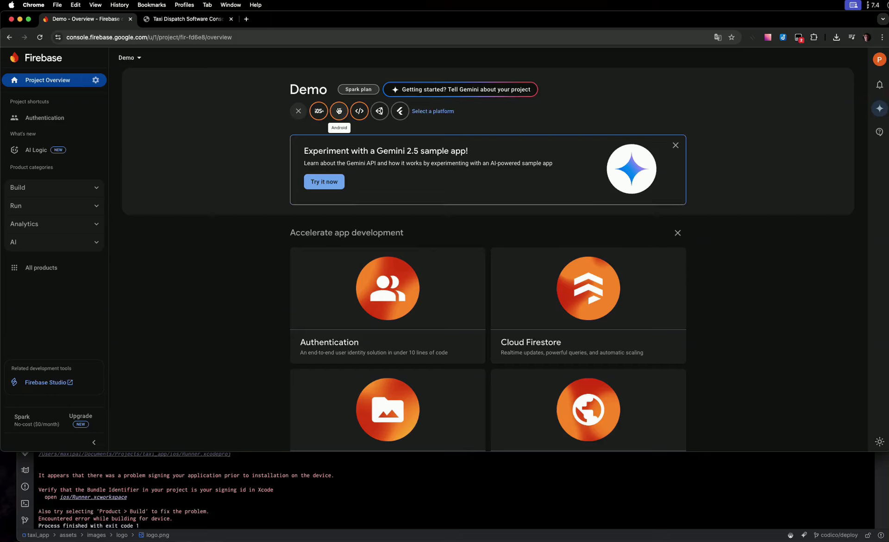
{"action": "left_click", "coordinate": [339, 111]}
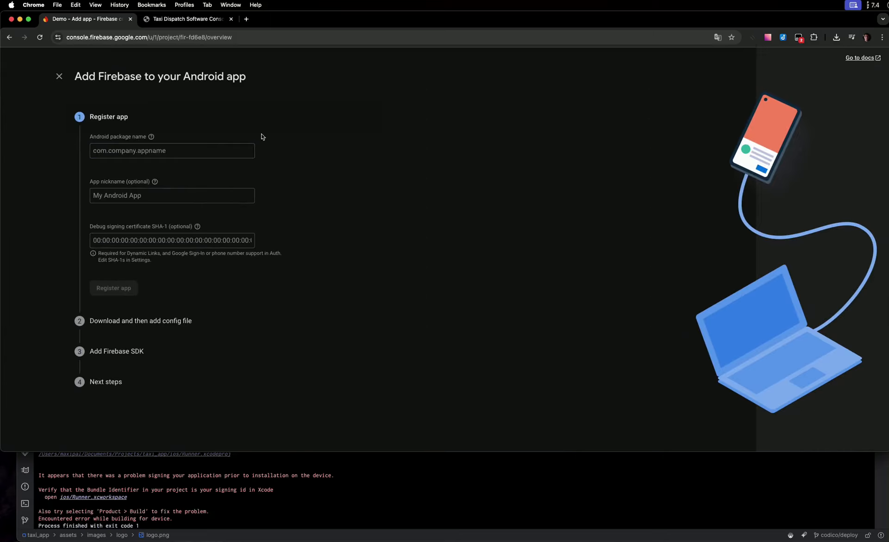
{"action": "type", "text": "io"}
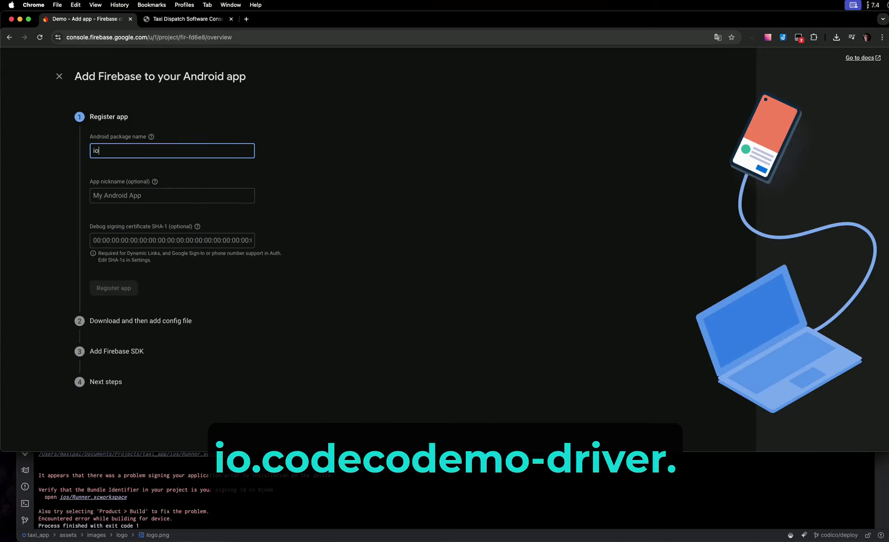
{"action": "type", "text": ".codico"}
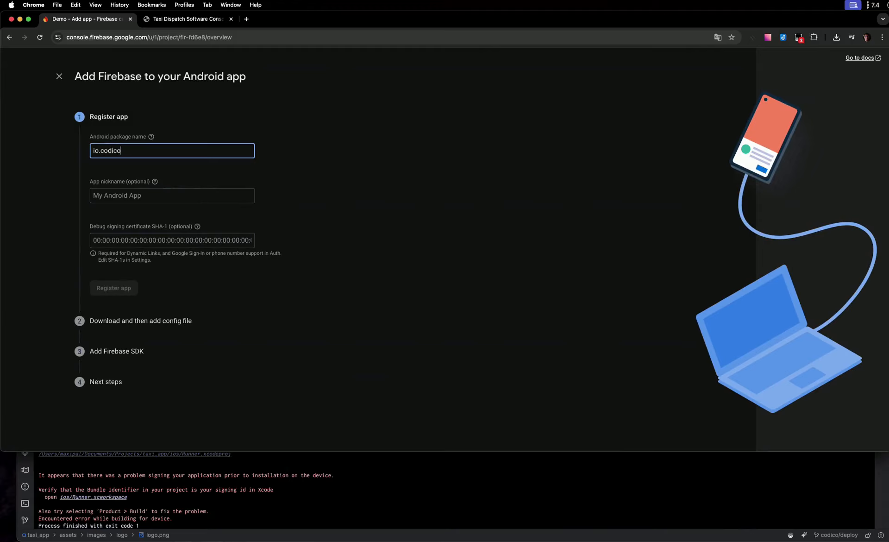
{"action": "type", "text": ".demo_driver"}
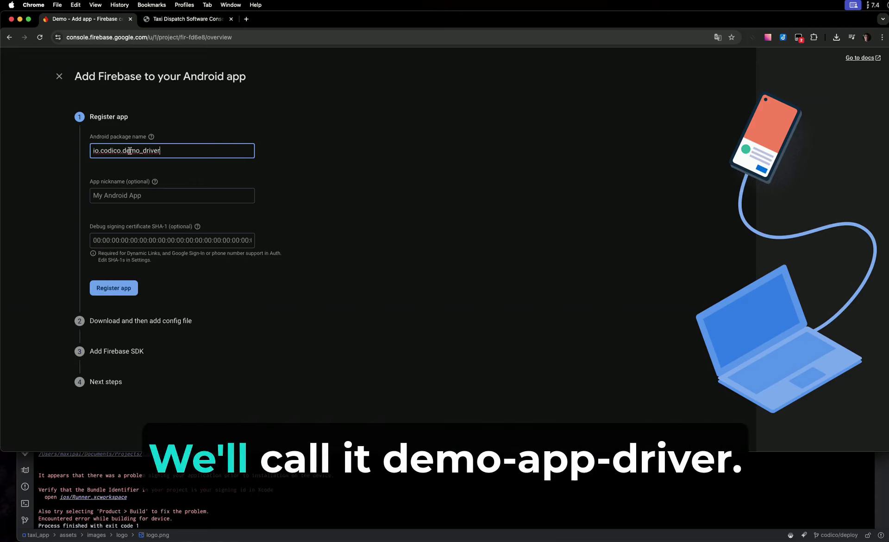
{"action": "left_click", "coordinate": [198, 193]}
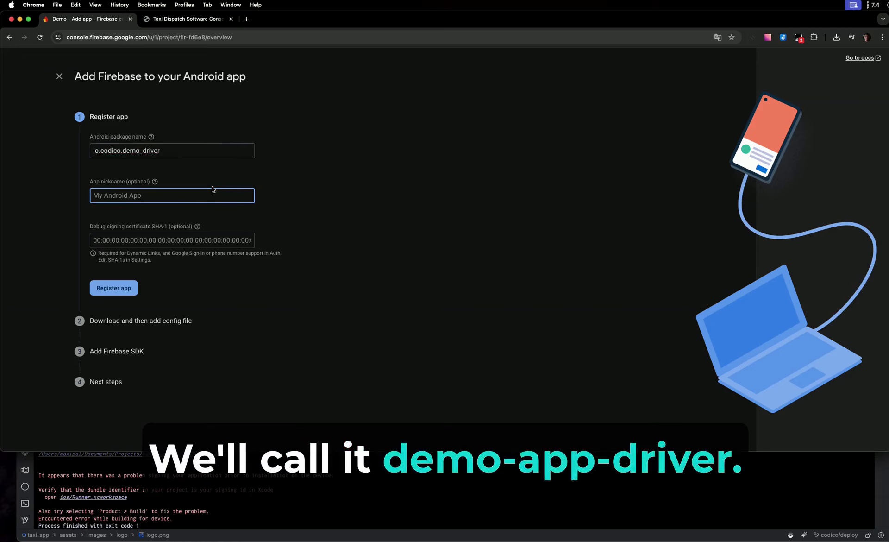
{"action": "type", "text": "Demo App Driver"}
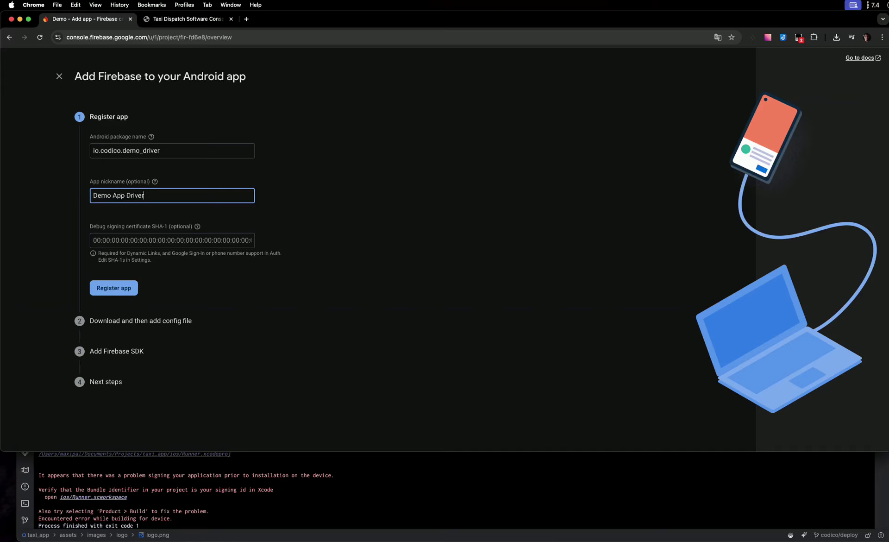
{"action": "left_click", "coordinate": [132, 289]}
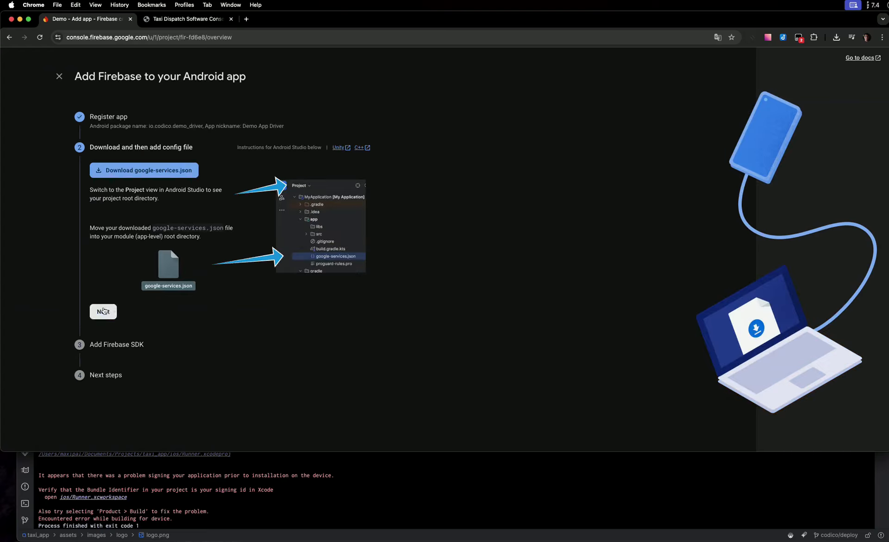
Complete the remaining config file and Firebase SDK stages of the Android app setup and return to the project overview
{"action": "left_click", "coordinate": [103, 311]}
{"action": "scroll", "coordinate": [188, 323], "scroll_direction": "down", "scroll_amount": 5}
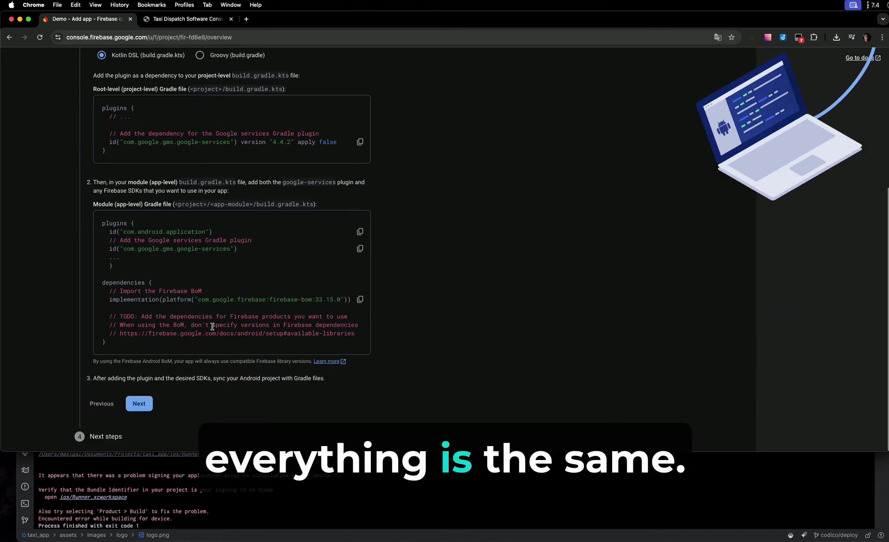
{"action": "left_click", "coordinate": [154, 403]}
{"action": "left_click", "coordinate": [160, 311]}
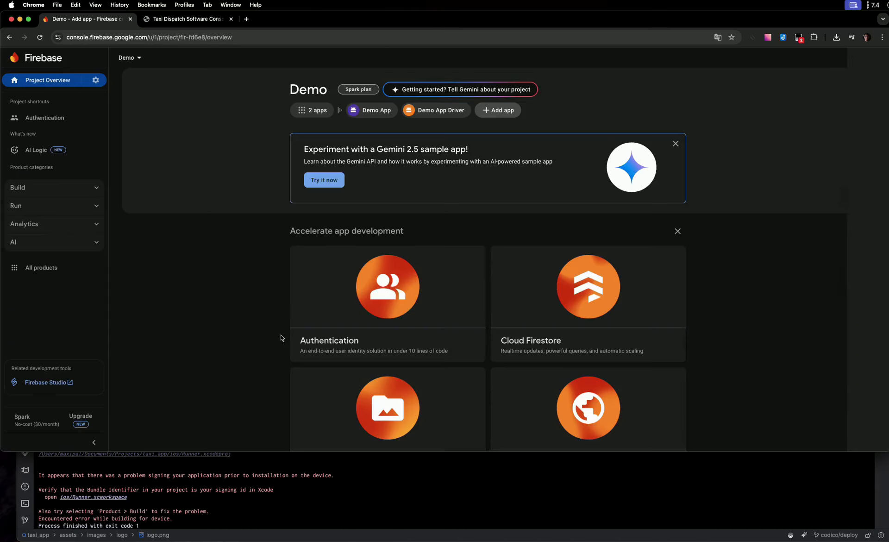
View the Demo App Driver's settings and review the Google sign-in provider's configuration in Authentication
{"action": "mouse_move", "coordinate": [438, 108]}
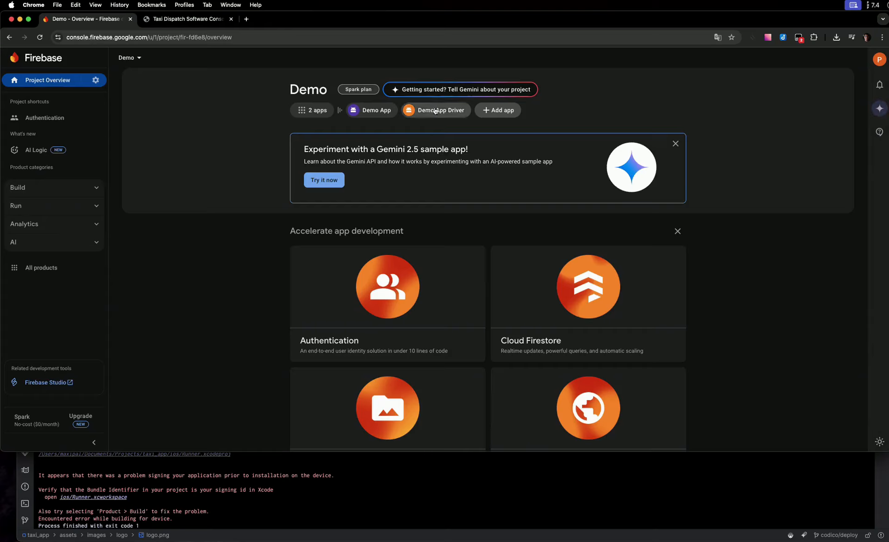
{"action": "left_click", "coordinate": [495, 114]}
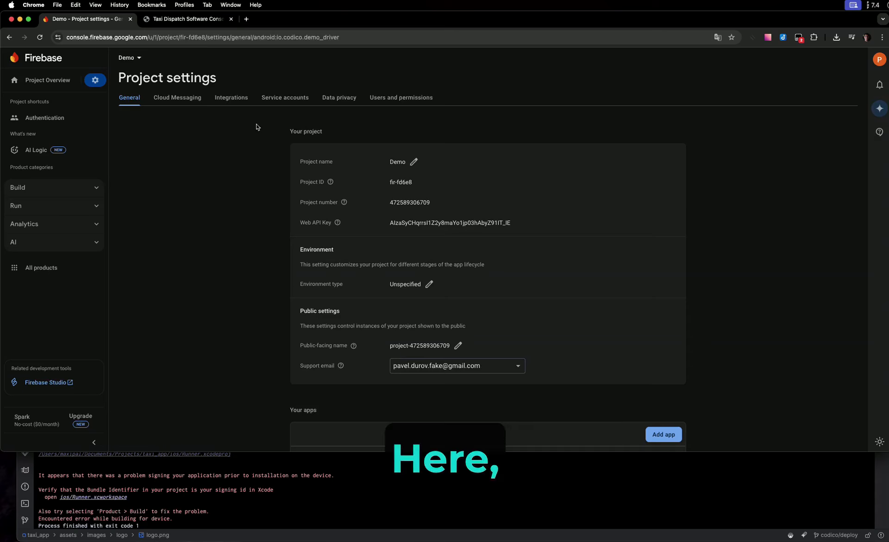
{"action": "left_click", "coordinate": [46, 118]}
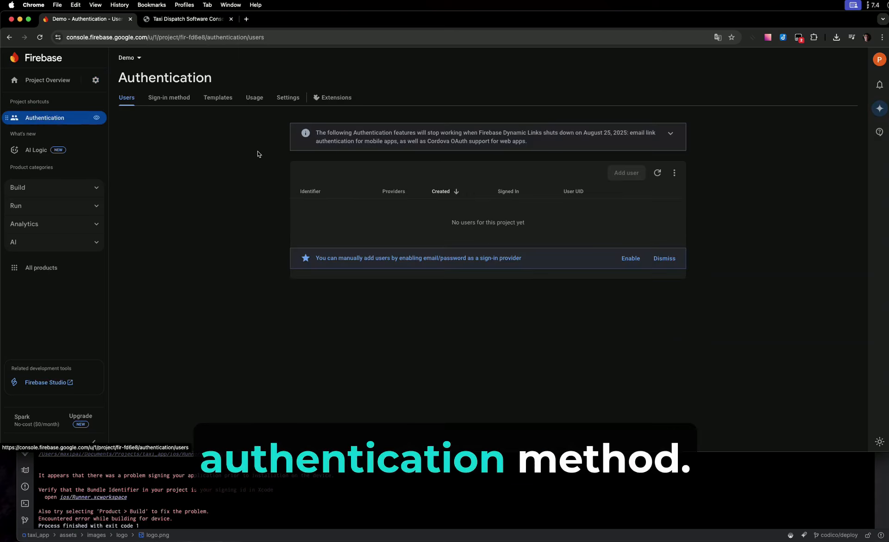
{"action": "left_click", "coordinate": [180, 98]}
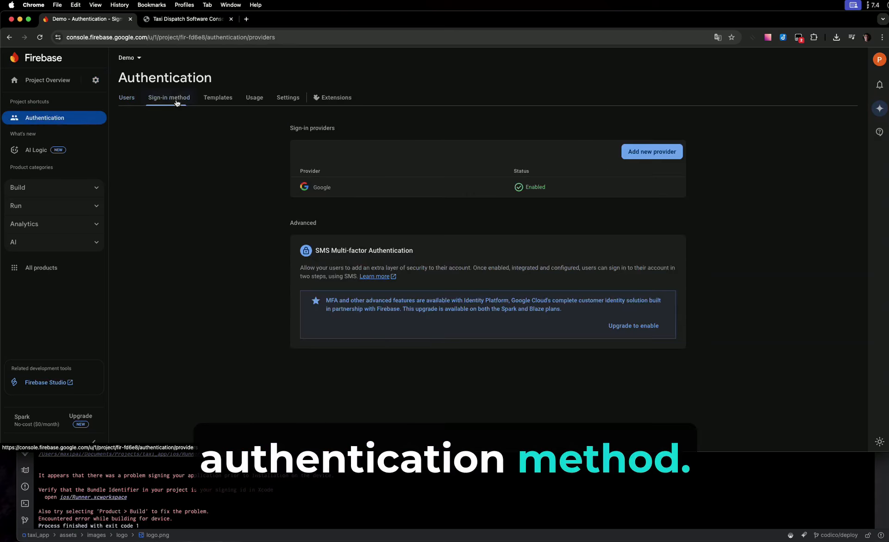
{"action": "left_click", "coordinate": [354, 188]}
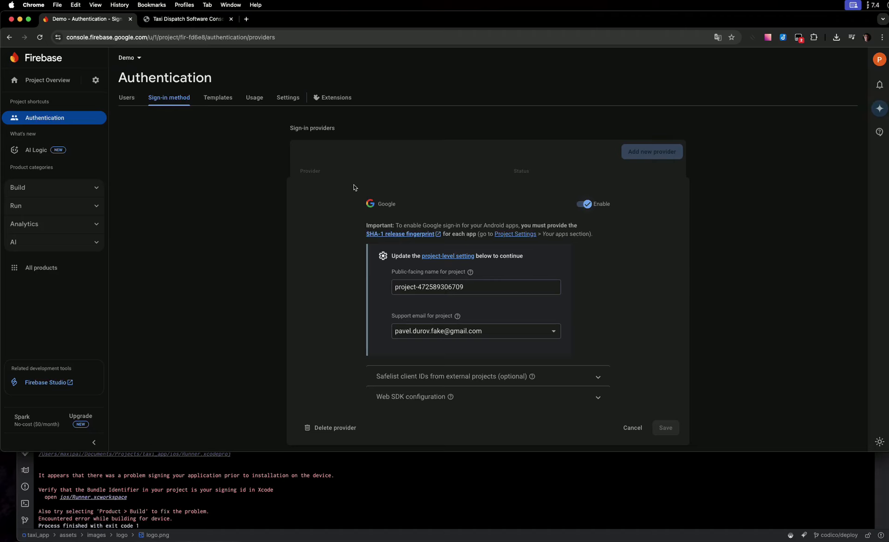
{"action": "left_click", "coordinate": [510, 287]}
{"action": "scroll", "coordinate": [611, 292], "scroll_direction": "down", "scroll_amount": 2}
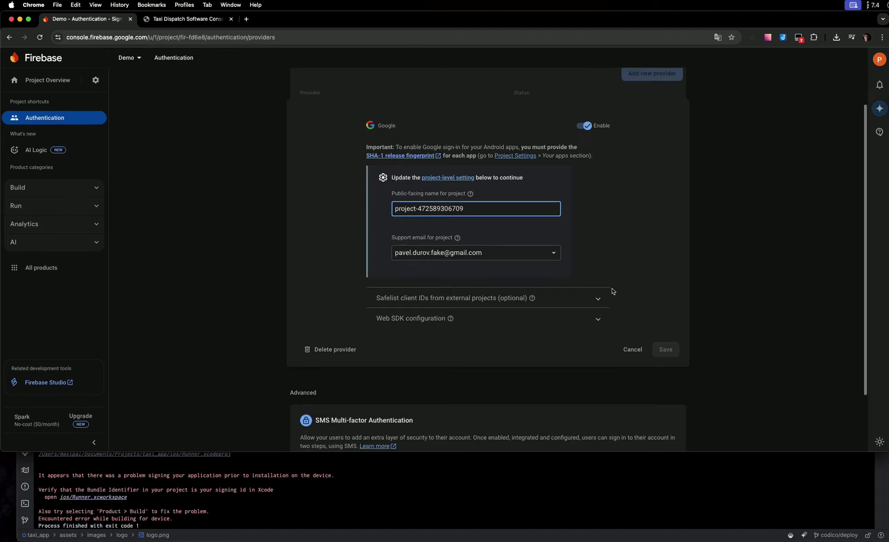
{"action": "scroll", "coordinate": [543, 257], "scroll_direction": "up", "scroll_amount": 2}
{"action": "left_click", "coordinate": [126, 97]}
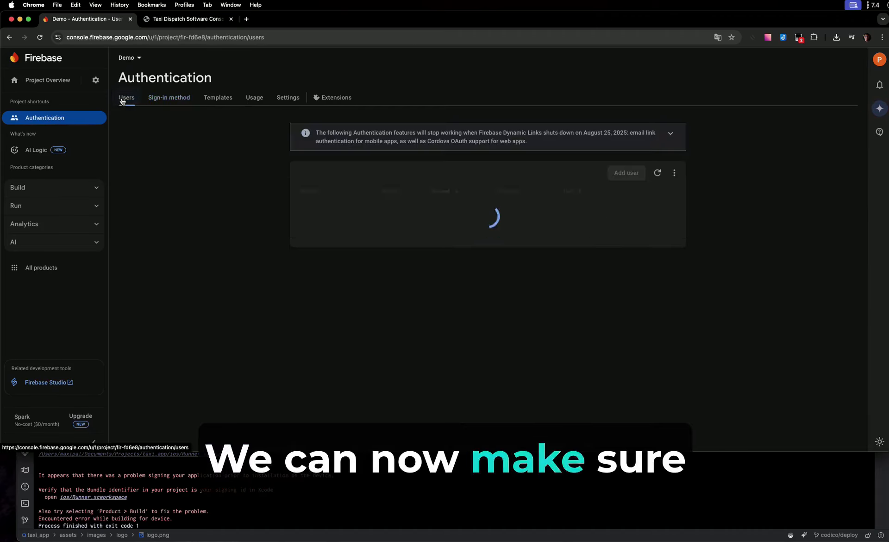
Download the Demo App Driver's google-services.json from its project settings and save it in the Downloads folder
{"action": "left_click", "coordinate": [54, 83]}
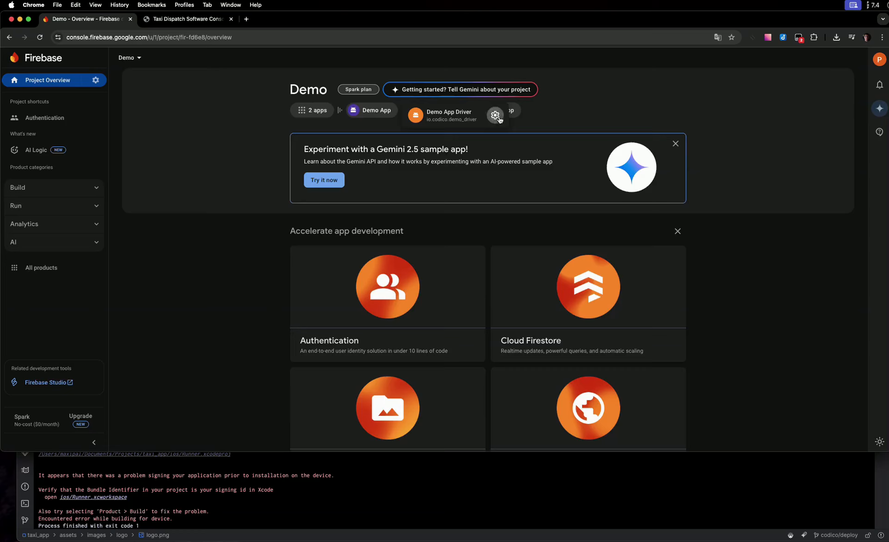
{"action": "left_click", "coordinate": [495, 116]}
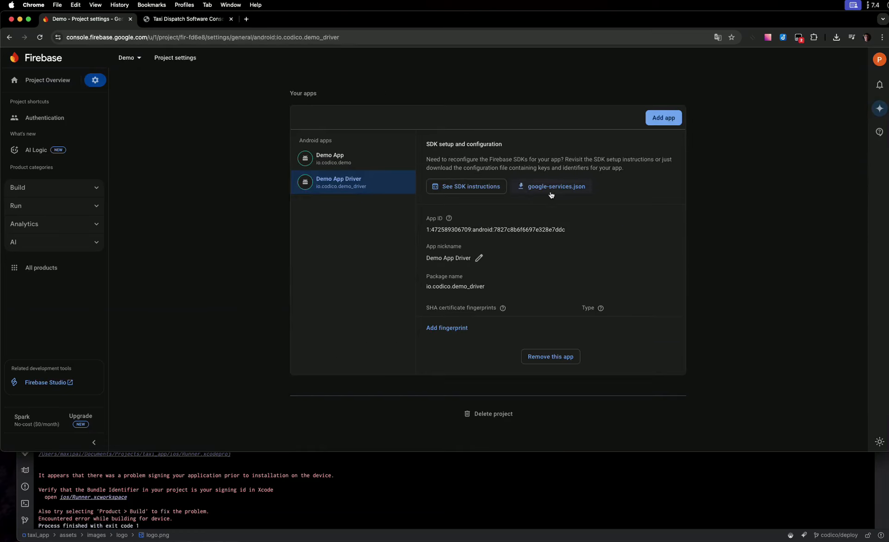
{"action": "left_click", "coordinate": [551, 187]}
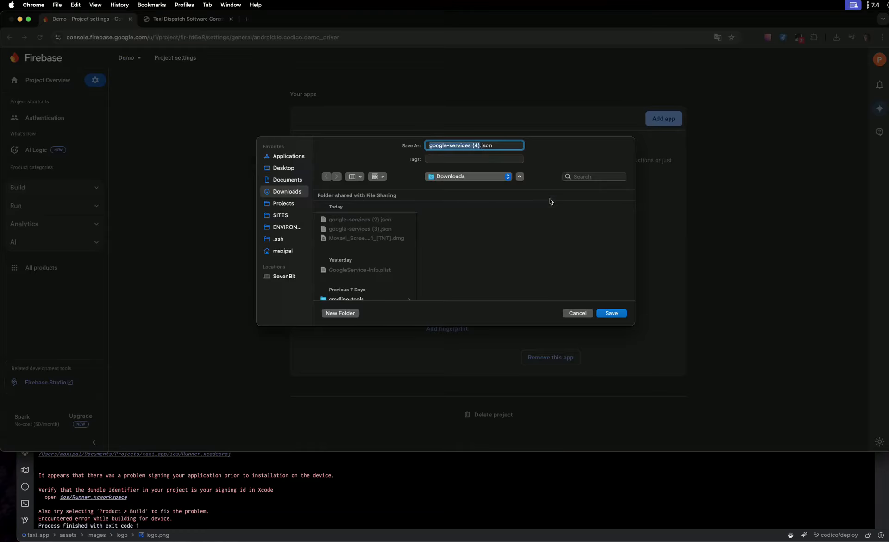
{"action": "left_click", "coordinate": [613, 305]}
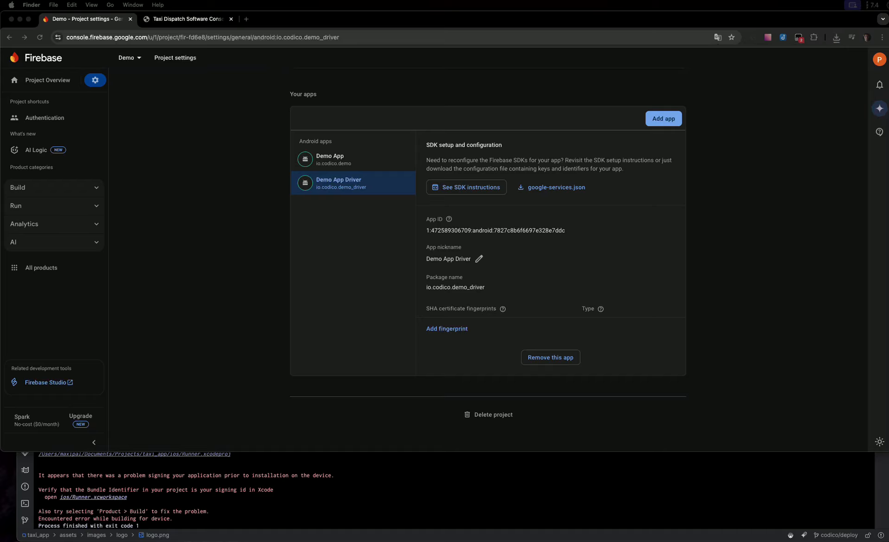
Open the downloaded google-services (4).json in Sublime Text and compare the client entries and package names of the two apps
{"action": "left_click_drag", "start_coordinate": [0, 144], "coordinate": [296, 52]}
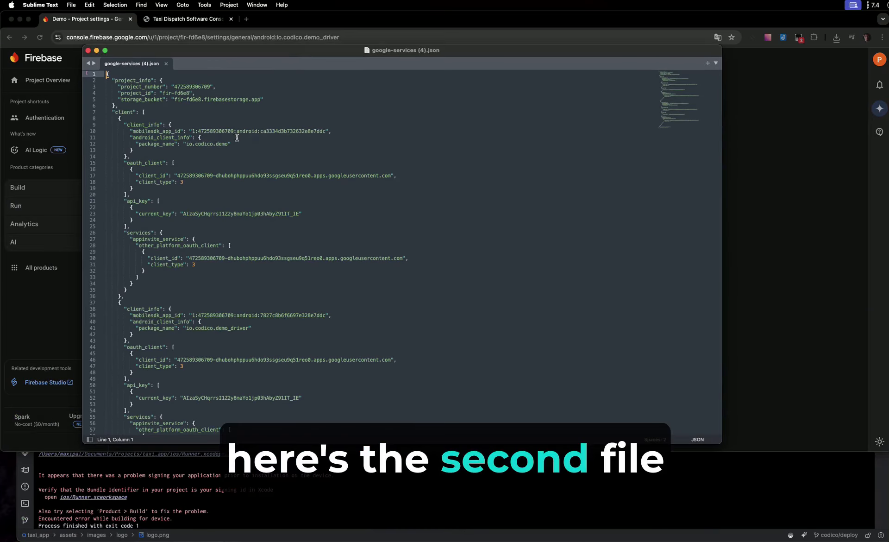
{"action": "scroll", "coordinate": [215, 156], "scroll_direction": "down", "scroll_amount": 5}
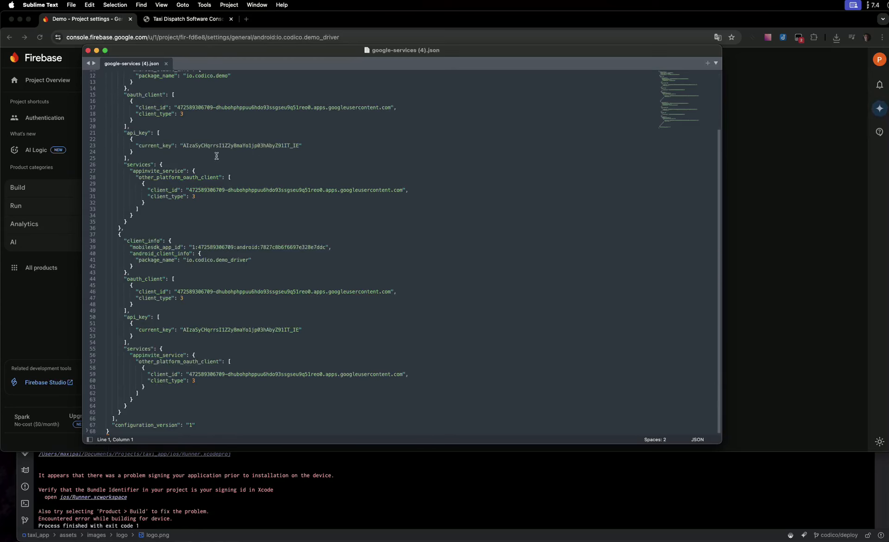
{"action": "left_click_drag", "start_coordinate": [185, 260], "coordinate": [248, 261]}
{"action": "scroll", "coordinate": [248, 260], "scroll_direction": "up", "scroll_amount": 1}
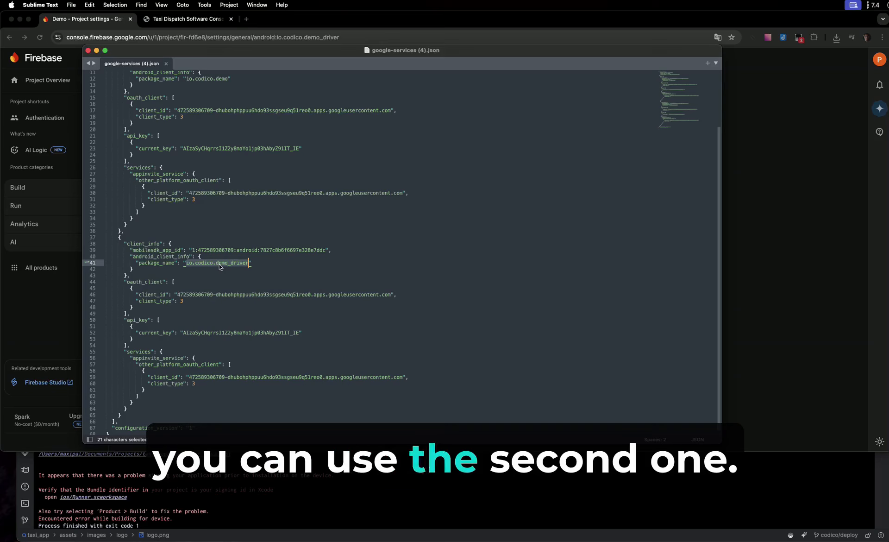
{"action": "scroll", "coordinate": [243, 268], "scroll_direction": "up", "scroll_amount": 3}
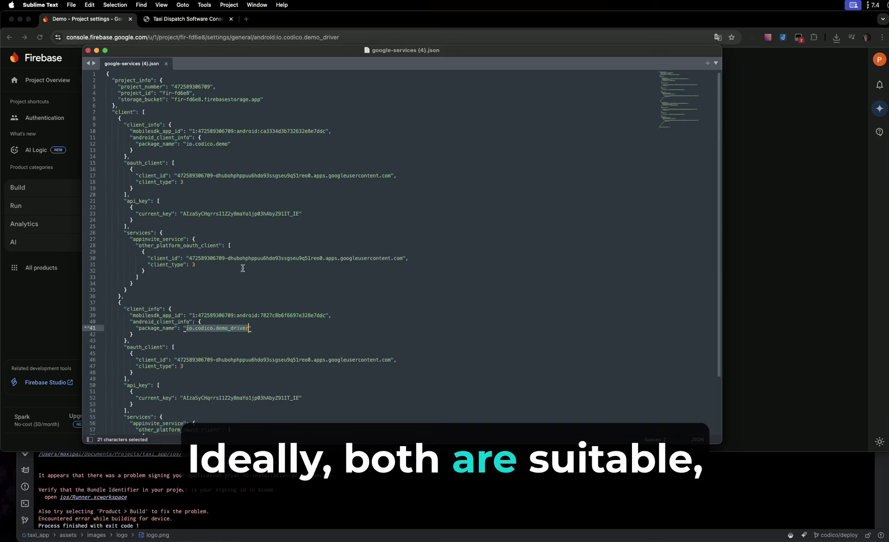
{"action": "scroll", "coordinate": [243, 267], "scroll_direction": "down", "scroll_amount": 3}
{"action": "scroll", "coordinate": [243, 268], "scroll_direction": "up", "scroll_amount": 3}
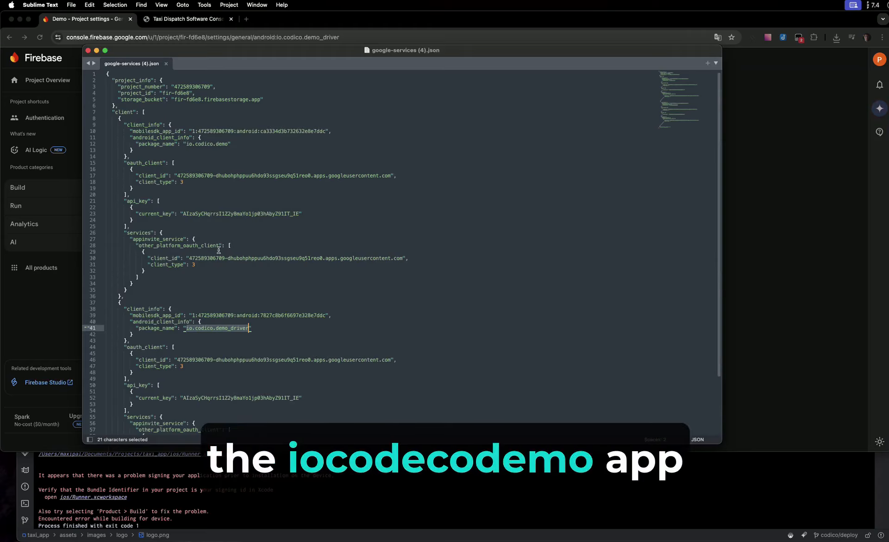
Delete the io.codico.demo client entry from google-services (4).json and check the remaining entry's package name
{"action": "left_click_drag", "start_coordinate": [132, 297], "coordinate": [68, 118]}
{"action": "key", "text": "BackSpace"}
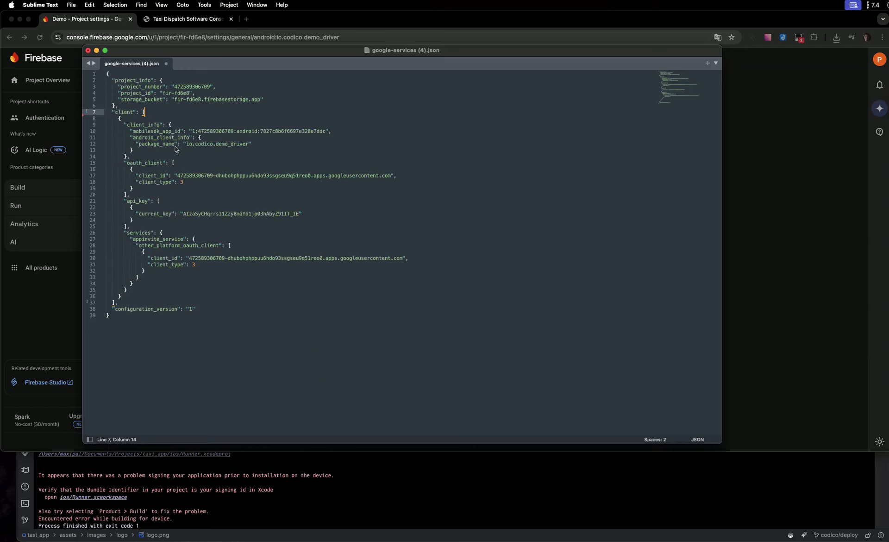
{"action": "left_click_drag", "start_coordinate": [186, 144], "coordinate": [249, 145]}
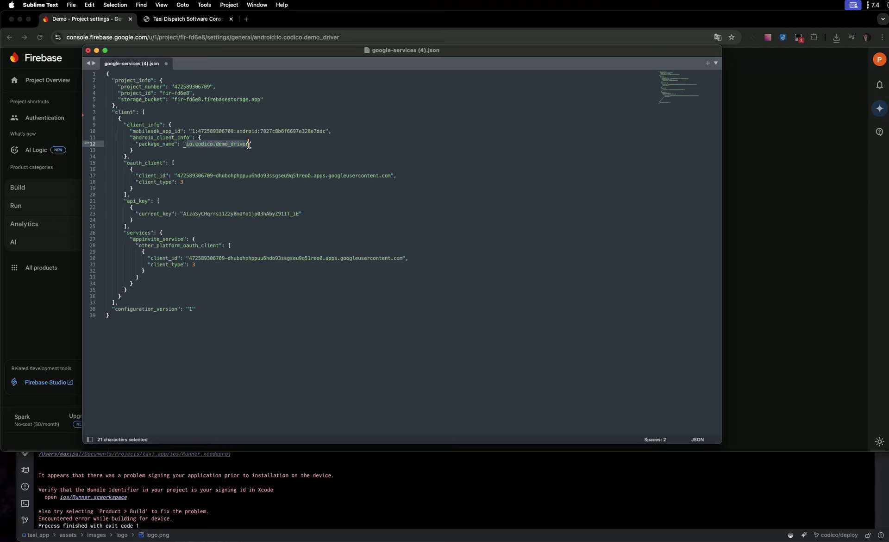
{"action": "left_click", "coordinate": [250, 150]}
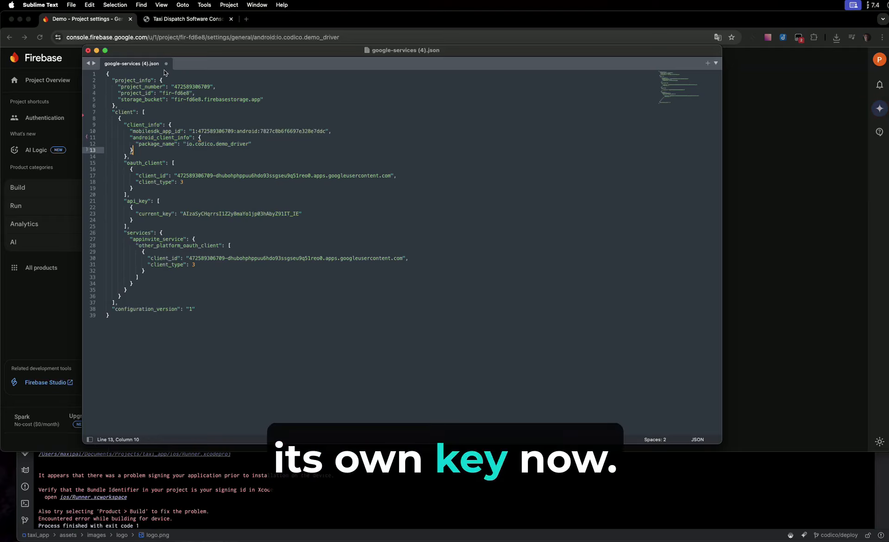
Close google-services (4).json without saving the changes and revisit the Demo App and Demo App Driver project settings
{"action": "left_click", "coordinate": [87, 51]}
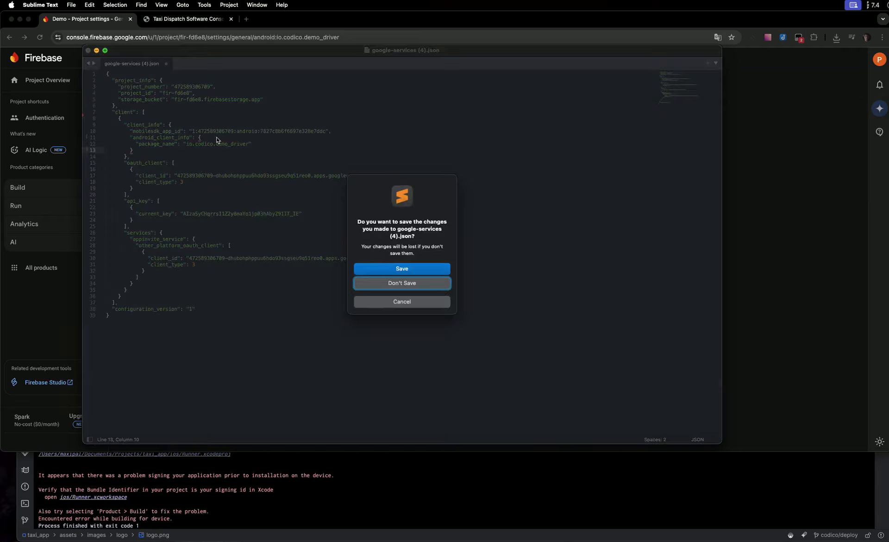
{"action": "left_click", "coordinate": [405, 283]}
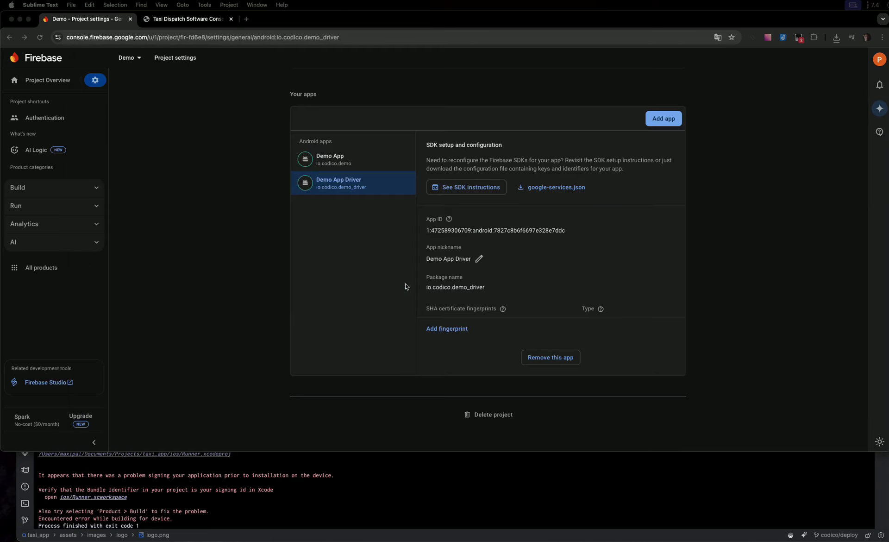
{"action": "left_click", "coordinate": [359, 163]}
{"action": "left_click", "coordinate": [375, 184]}
{"action": "scroll", "coordinate": [376, 185], "scroll_direction": "up", "scroll_amount": 7}
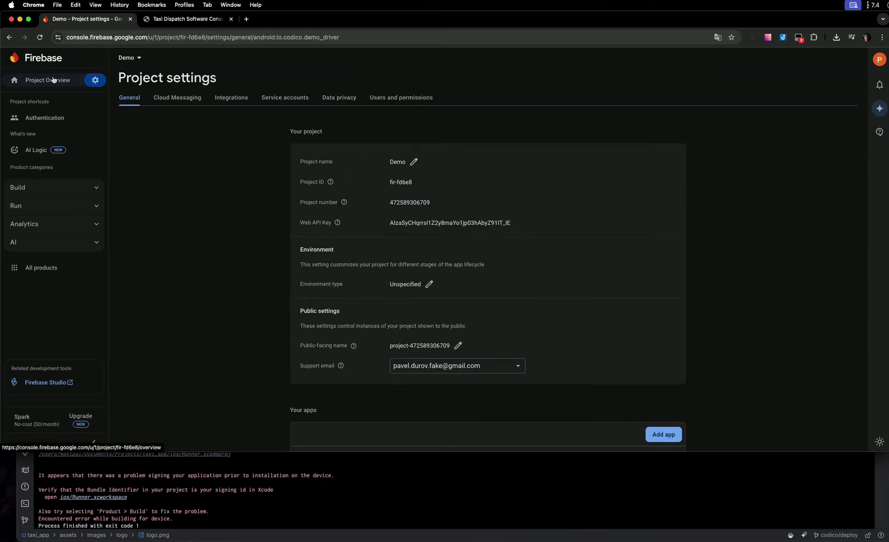
Register an Apple app in the Demo project with bundle ID io.codico.demo and nickname My iOS App
{"action": "left_click", "coordinate": [53, 80]}
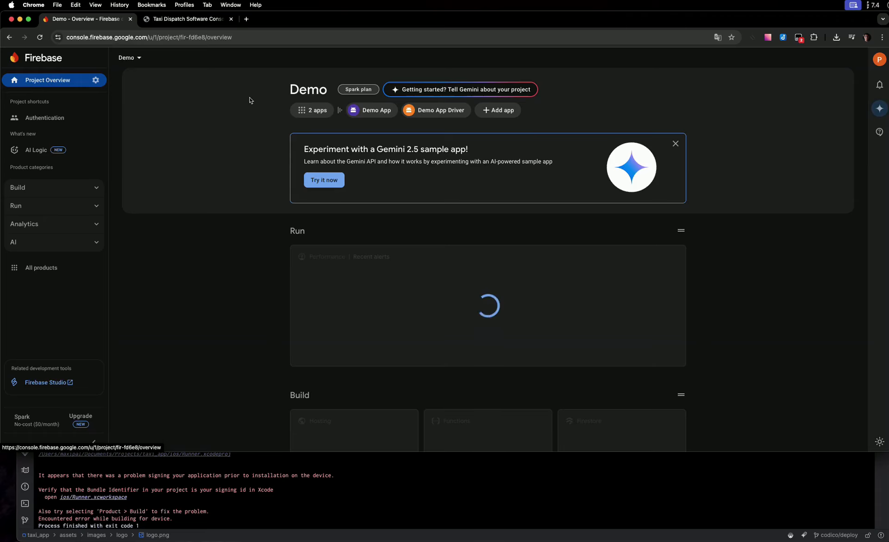
{"action": "left_click", "coordinate": [504, 111]}
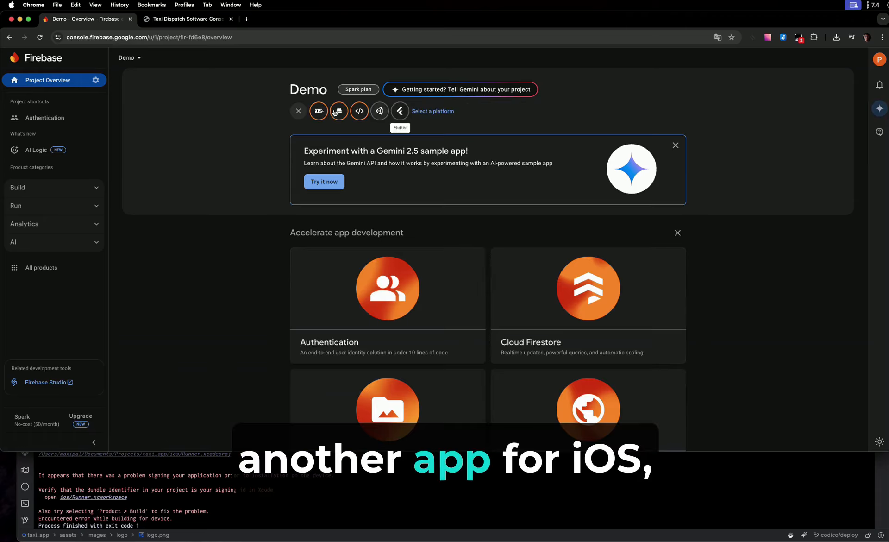
{"action": "left_click", "coordinate": [318, 112]}
{"action": "left_click", "coordinate": [186, 148]}
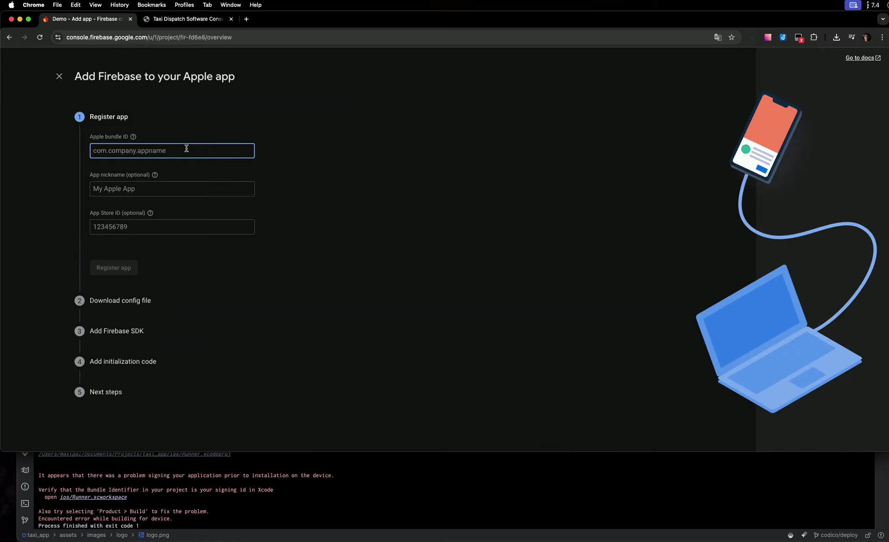
{"action": "type", "text": "io.codi"}
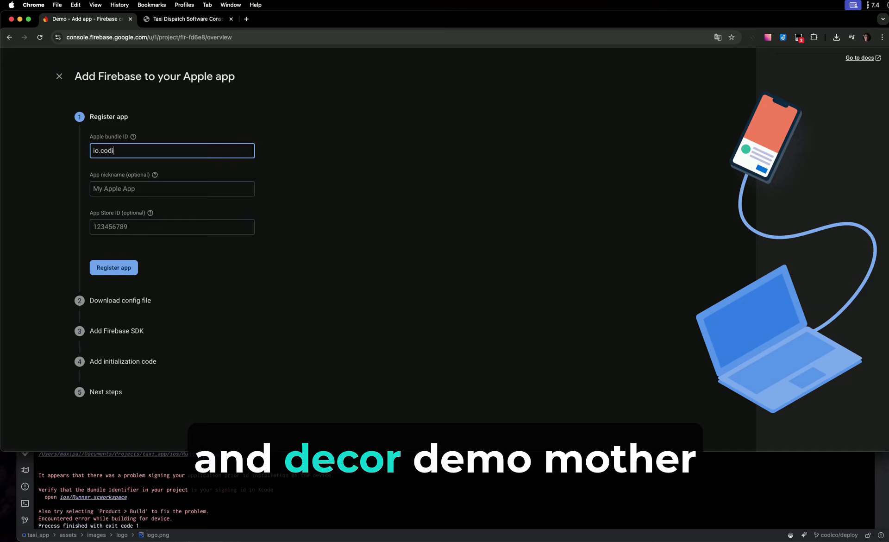
{"action": "type", "text": "co.demo"}
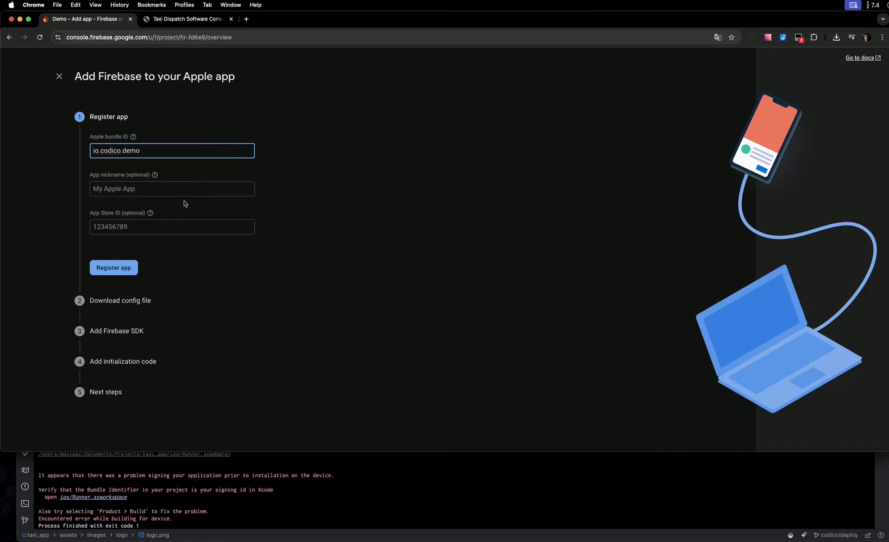
{"action": "left_click", "coordinate": [176, 189]}
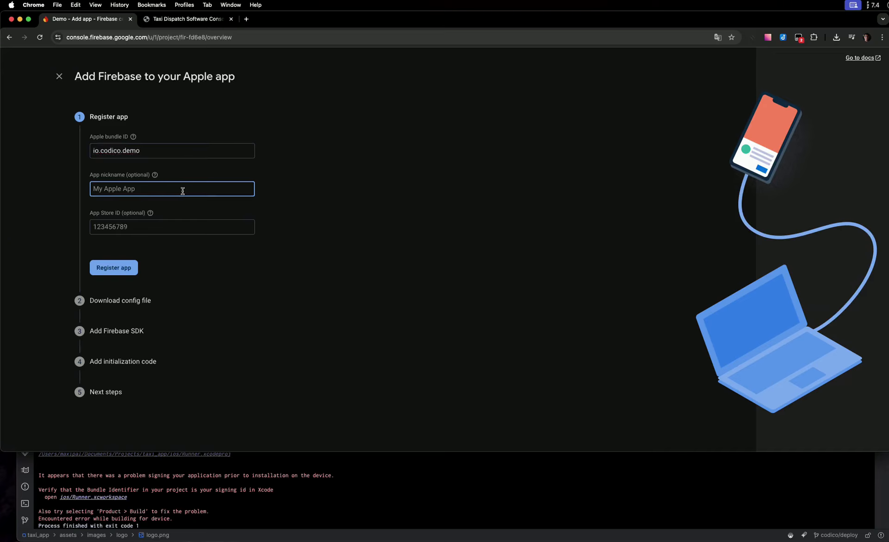
{"action": "type", "text": "My iOS App"}
{"action": "left_click", "coordinate": [125, 271]}
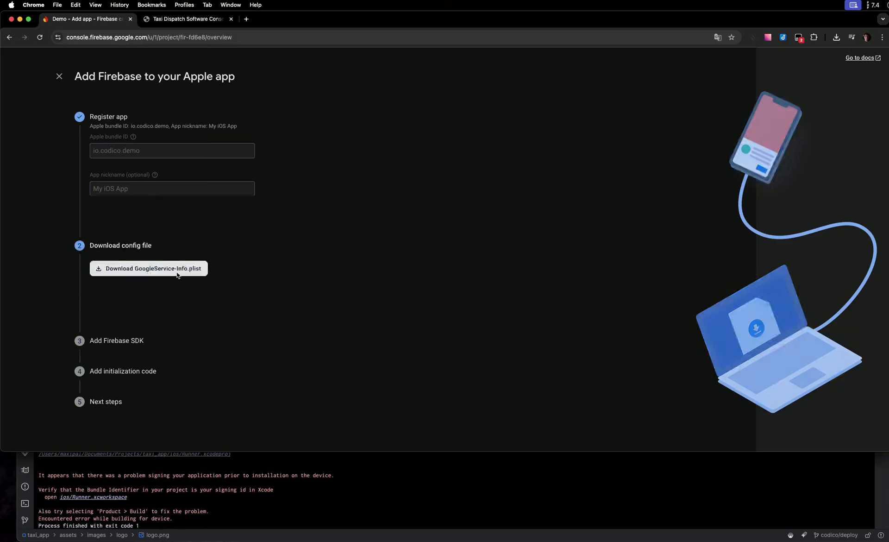
Save My iOS App's configuration file as GoogleService-Info (1).plist in Downloads and leave the app setup
{"action": "left_click", "coordinate": [163, 171]}
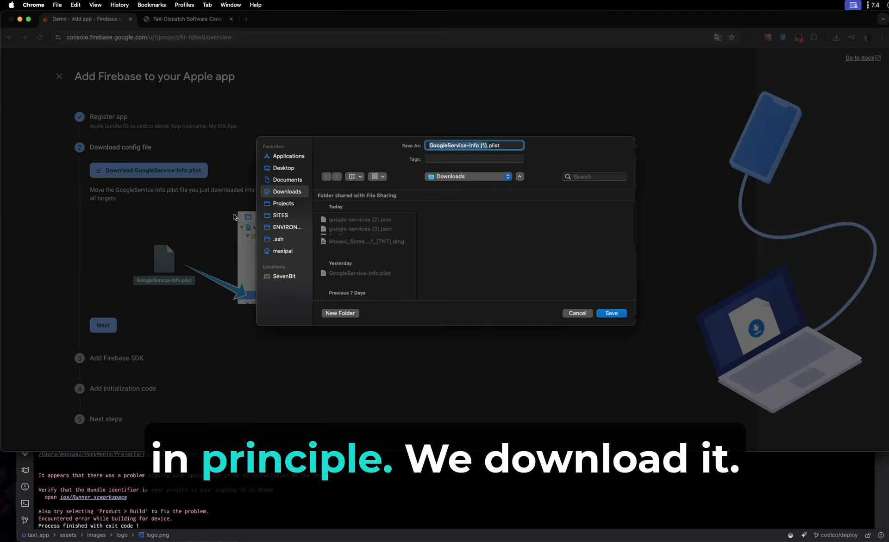
{"action": "left_click", "coordinate": [621, 315]}
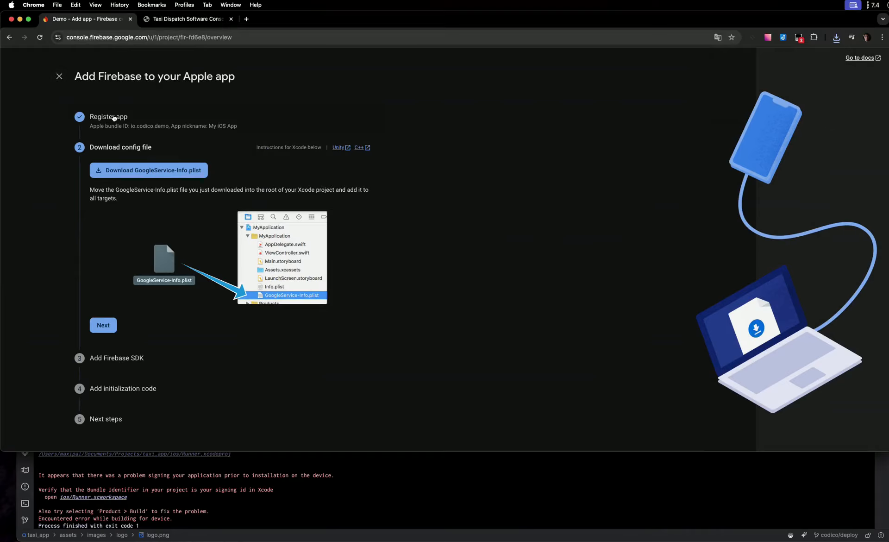
{"action": "left_click", "coordinate": [59, 76]}
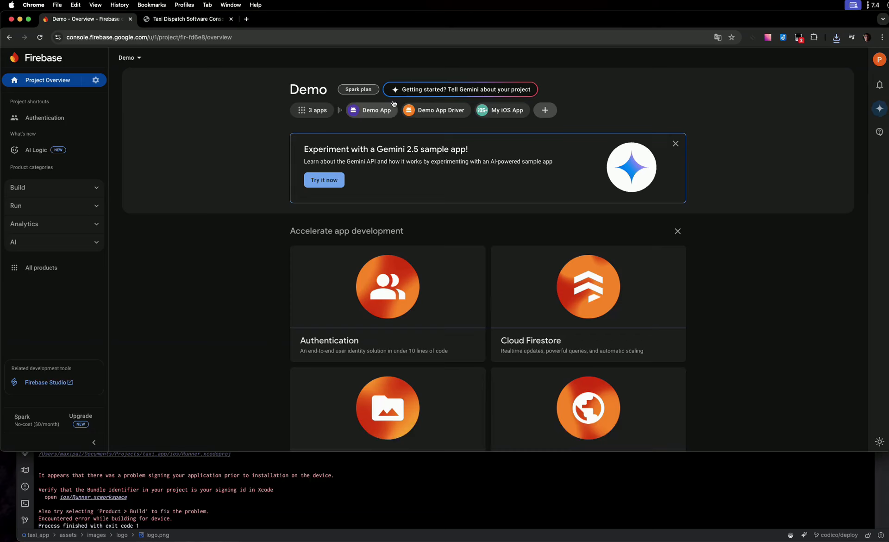
Start adding a second Apple app to the Demo project and try io.codico.demo_driver as its bundle ID
{"action": "left_click", "coordinate": [545, 111]}
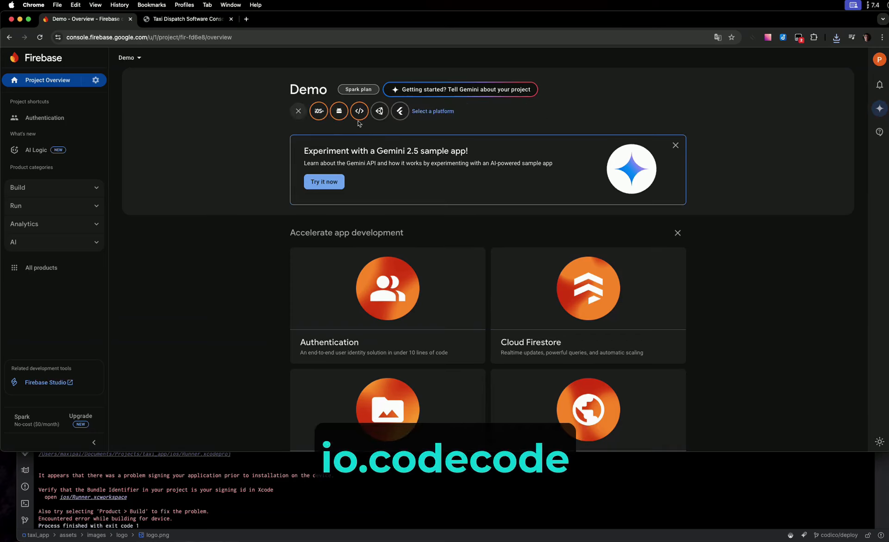
{"action": "left_click", "coordinate": [319, 111]}
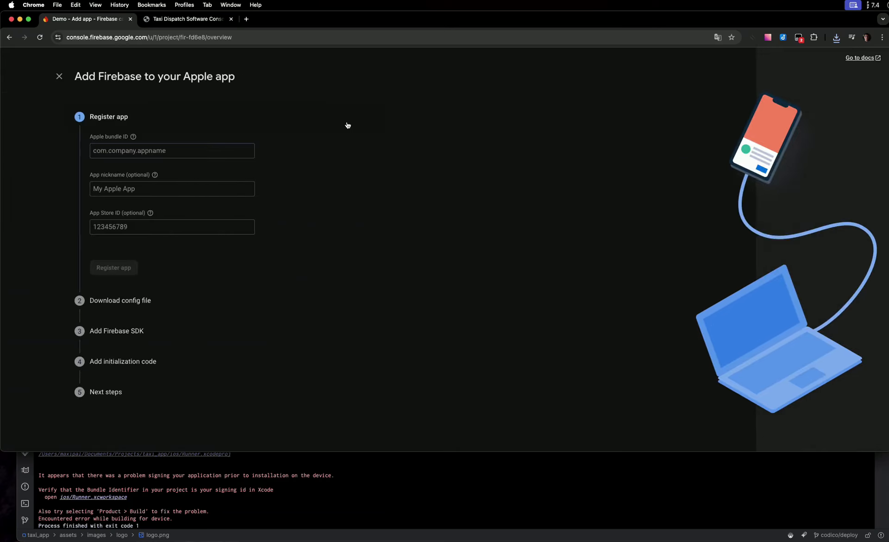
{"action": "left_click", "coordinate": [196, 147]}
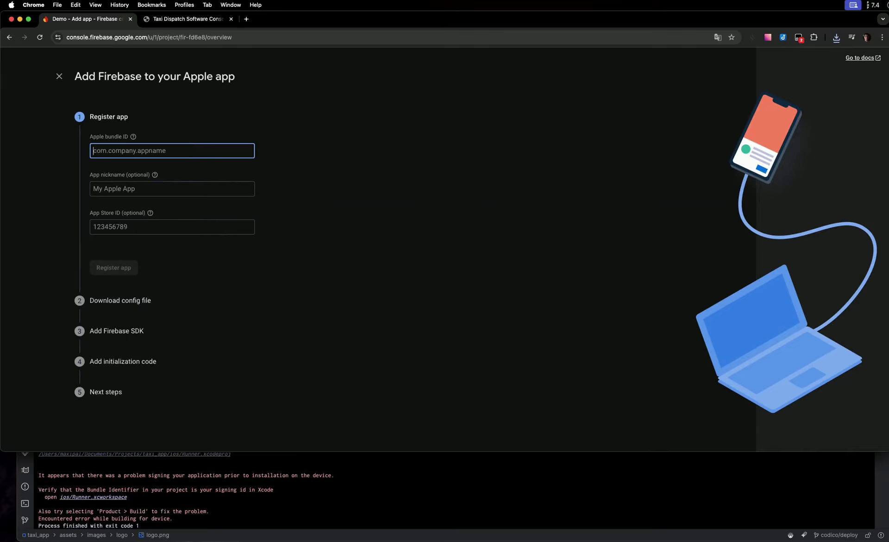
{"action": "type", "text": "io.codico"}
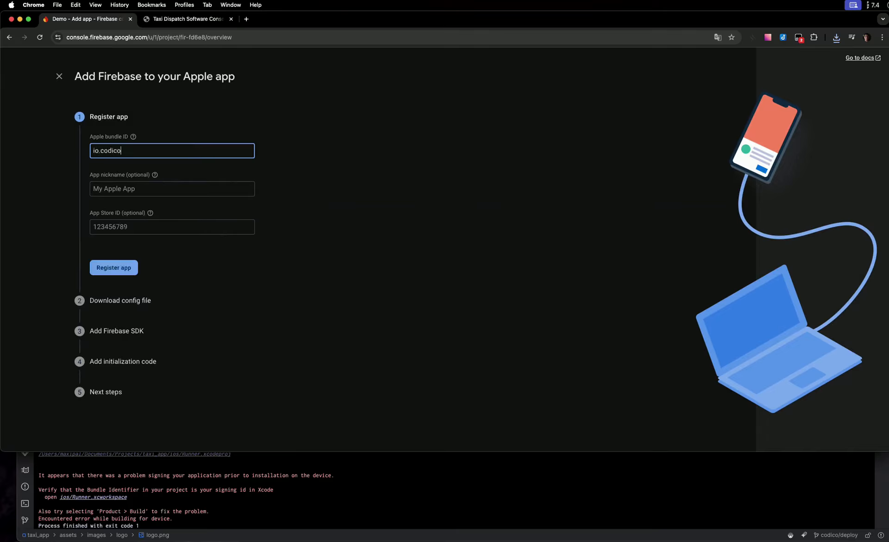
{"action": "type", "text": ".demo_driver"}
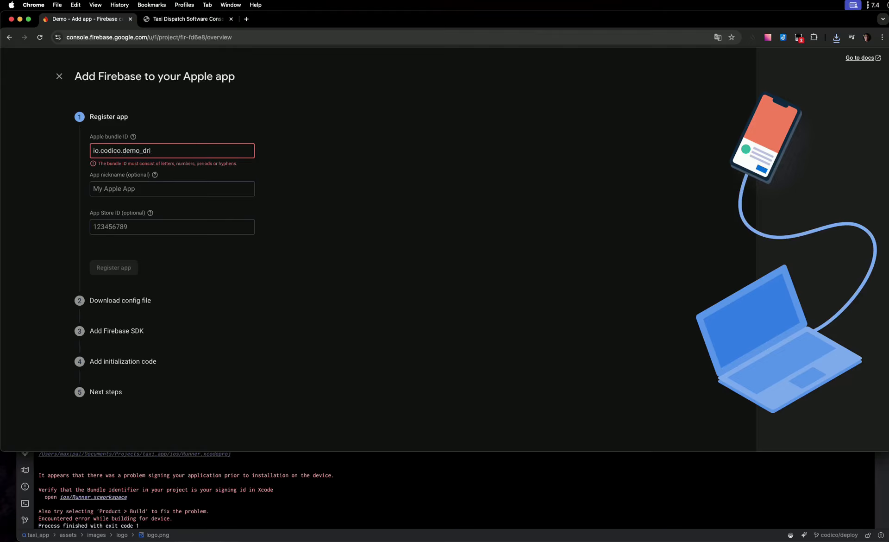
Clear the Apple bundle ID and re-enter it as io.codico.demo_driver
{"action": "key", "text": "BackSpace"}
{"action": "key", "text": "BackSpace"}
{"action": "key", "text": "BackSpace"}
{"action": "key", "text": "BackSpace"}
{"action": "key", "text": "BackSpace"}
{"action": "key", "text": "BackSpace"}
{"action": "key", "text": "BackSpace"}
{"action": "key", "text": "BackSpace"}
{"action": "key", "text": "BackSpace"}
{"action": "key", "text": "BackSpace"}
{"action": "key", "text": "BackSpace"}
{"action": "key", "text": "BackSpace"}
{"action": "key", "text": "BackSpace"}
{"action": "key", "text": "BackSpace"}
{"action": "key", "text": "BackSpace"}
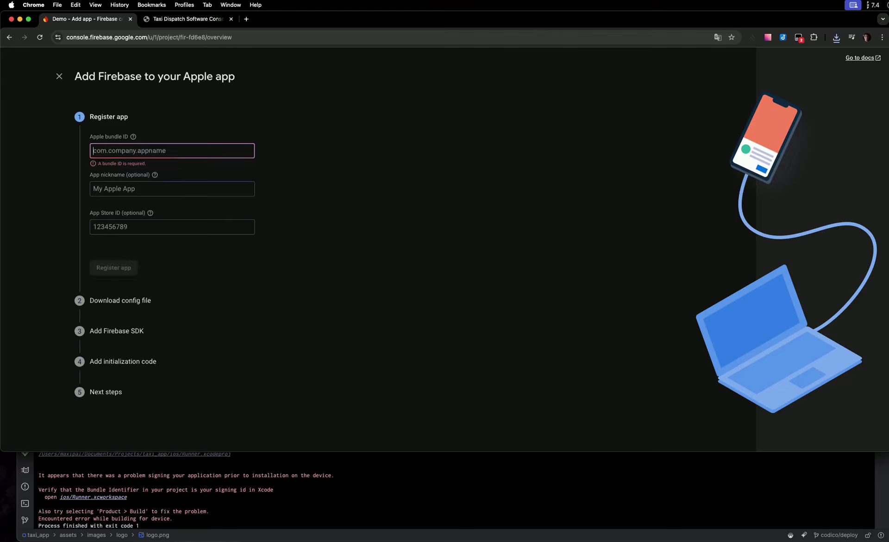
{"action": "type", "text": "i"}
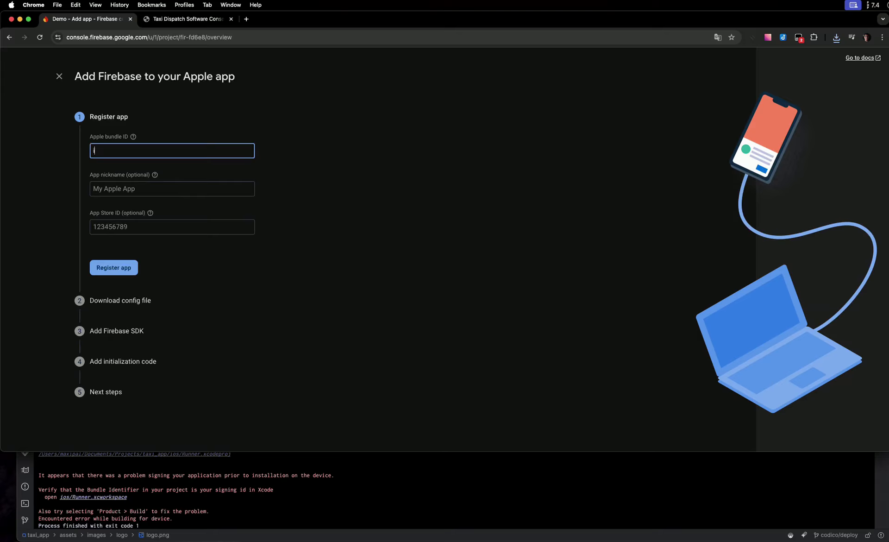
{"action": "type", "text": "o.codico.demo_"}
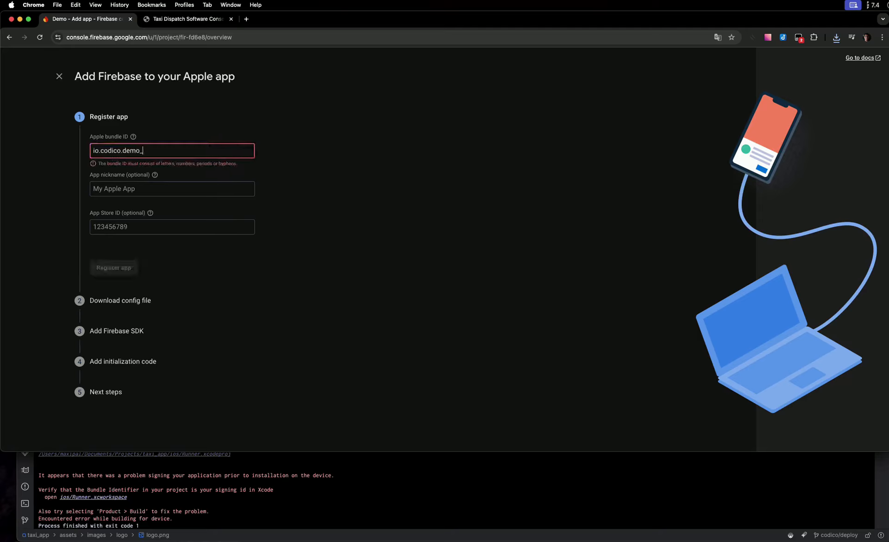
{"action": "type", "text": "driver"}
{"action": "left_click", "coordinate": [198, 192]}
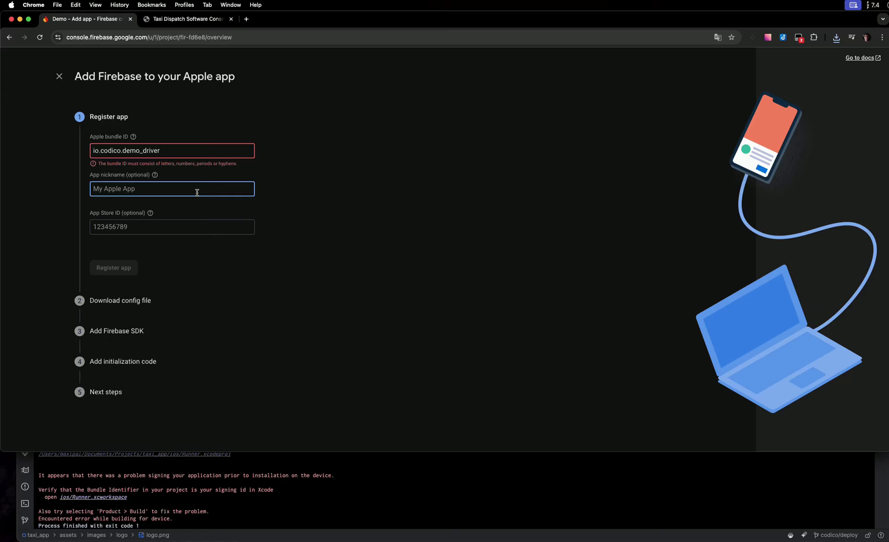
Remove the underscore from the bundle ID to make it io.codico.demodriver
{"action": "left_click", "coordinate": [147, 152]}
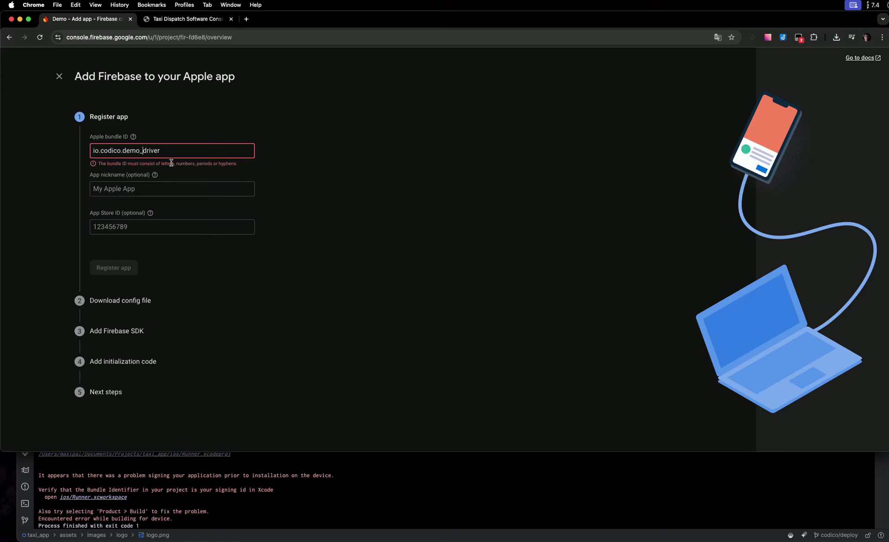
{"action": "key", "text": "BackSpace"}
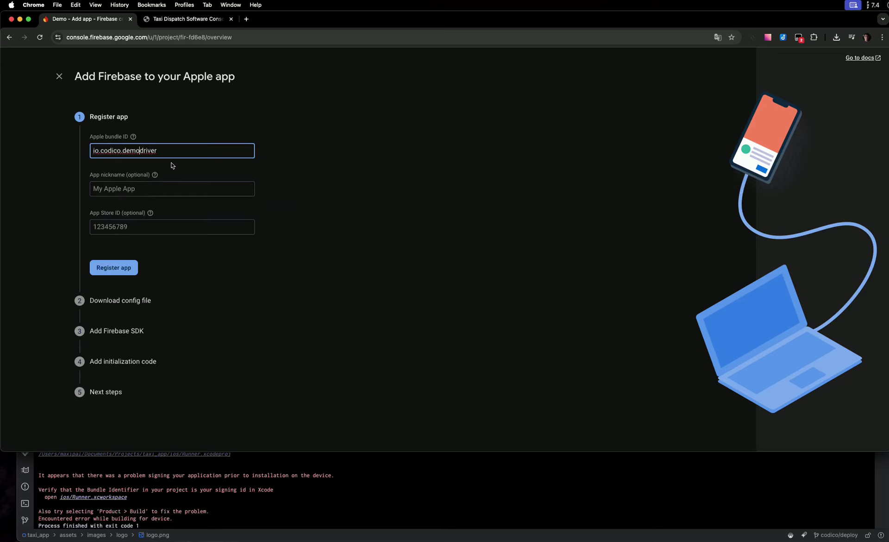
{"action": "type", "text": "_"}
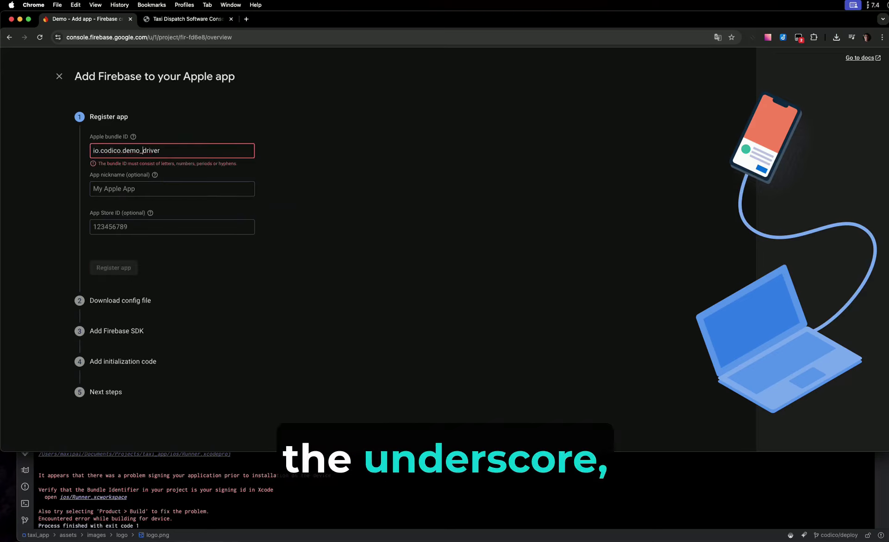
{"action": "key", "text": "BackSpace"}
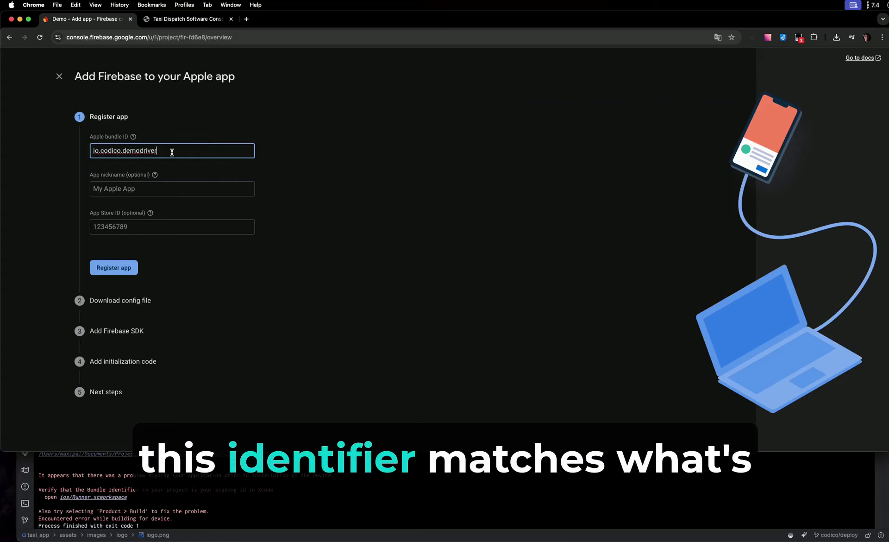
{"action": "left_click_drag", "start_coordinate": [172, 153], "coordinate": [64, 152]}
{"action": "double_click", "coordinate": [142, 153]}
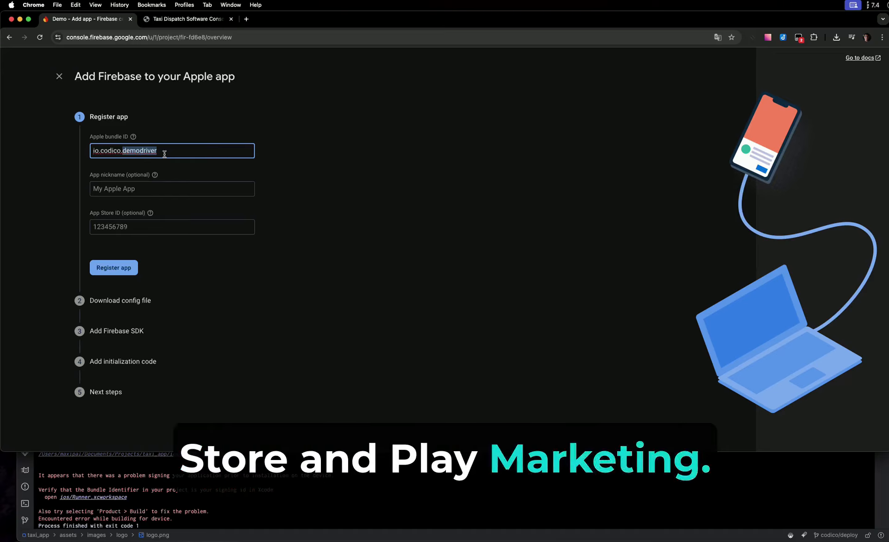
Set the app nickname to App iOS Demo and register the Apple app
{"action": "left_click", "coordinate": [155, 188]}
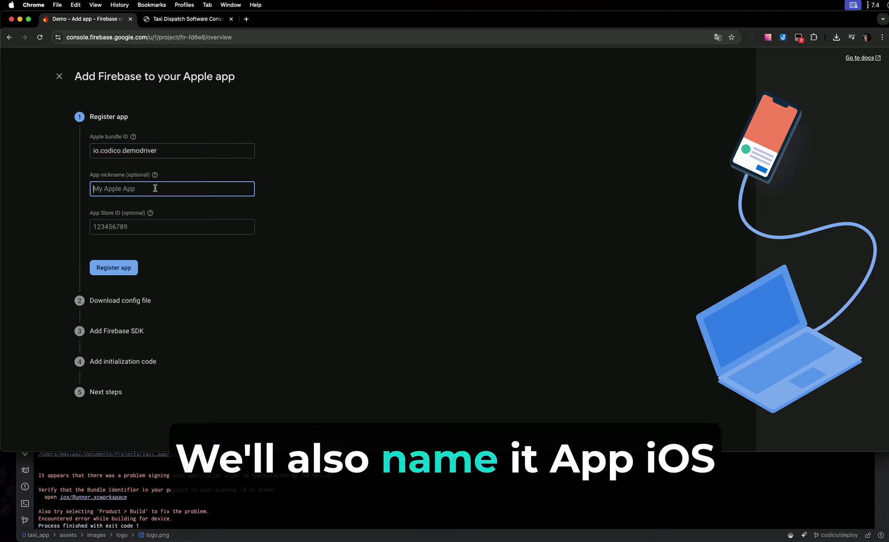
{"action": "type", "text": "A"}
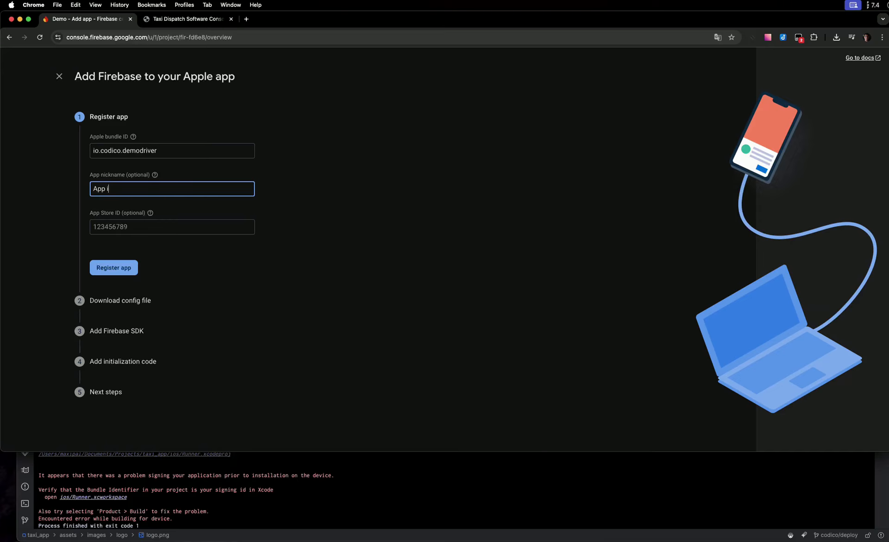
{"action": "type", "text": "pp iOS Demo"}
{"action": "left_click", "coordinate": [124, 267]}
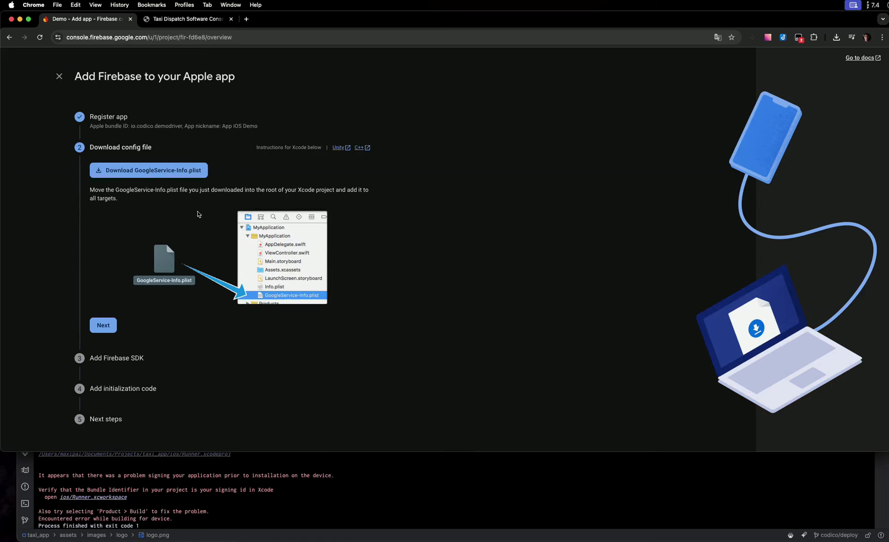
Save App iOS Demo's configuration file as GoogleService-Info (2).plist in the Downloads folder
{"action": "left_click", "coordinate": [175, 175]}
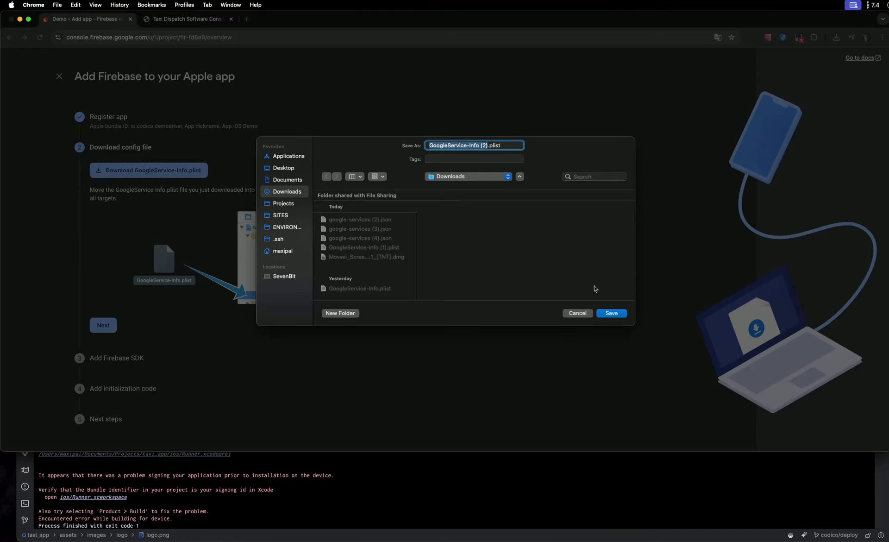
{"action": "left_click", "coordinate": [612, 313]}
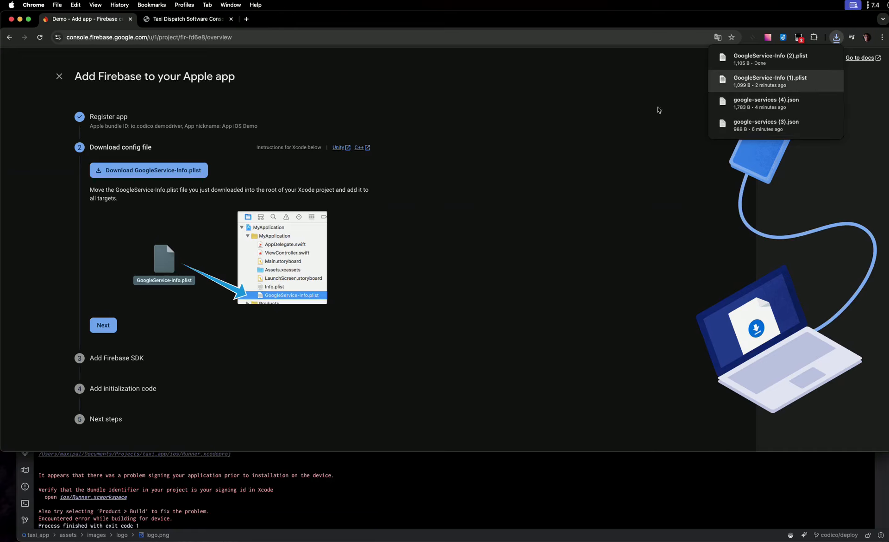
{"action": "left_click", "coordinate": [521, 131]}
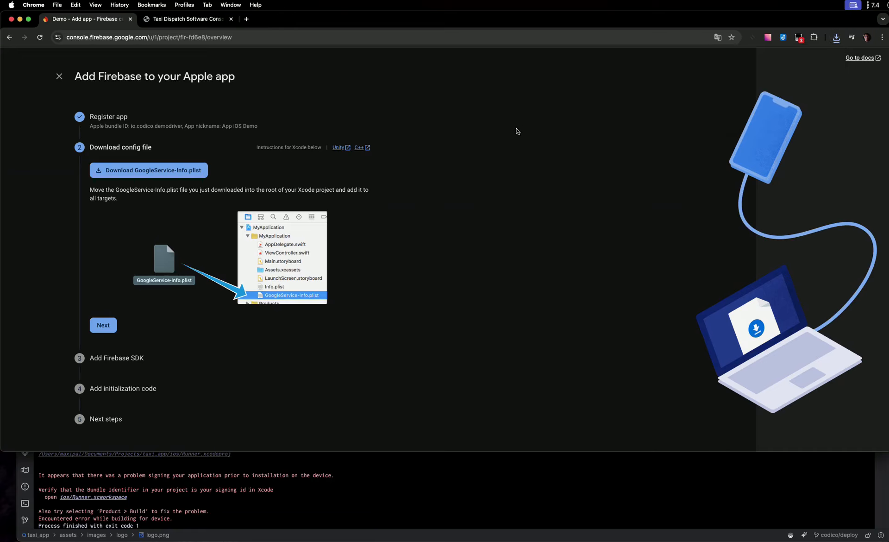
Leave the Apple app setup and list all apps registered in the Demo project
{"action": "left_click", "coordinate": [59, 76]}
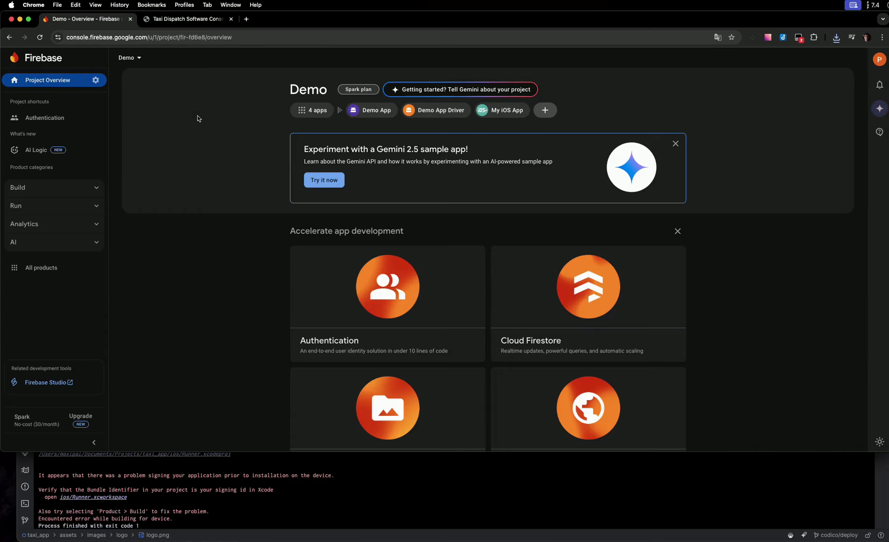
{"action": "left_click", "coordinate": [315, 110]}
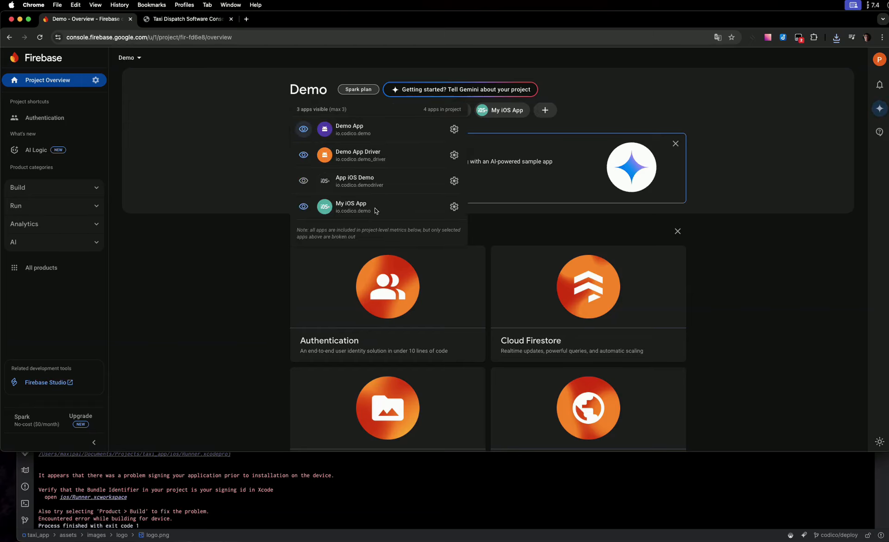